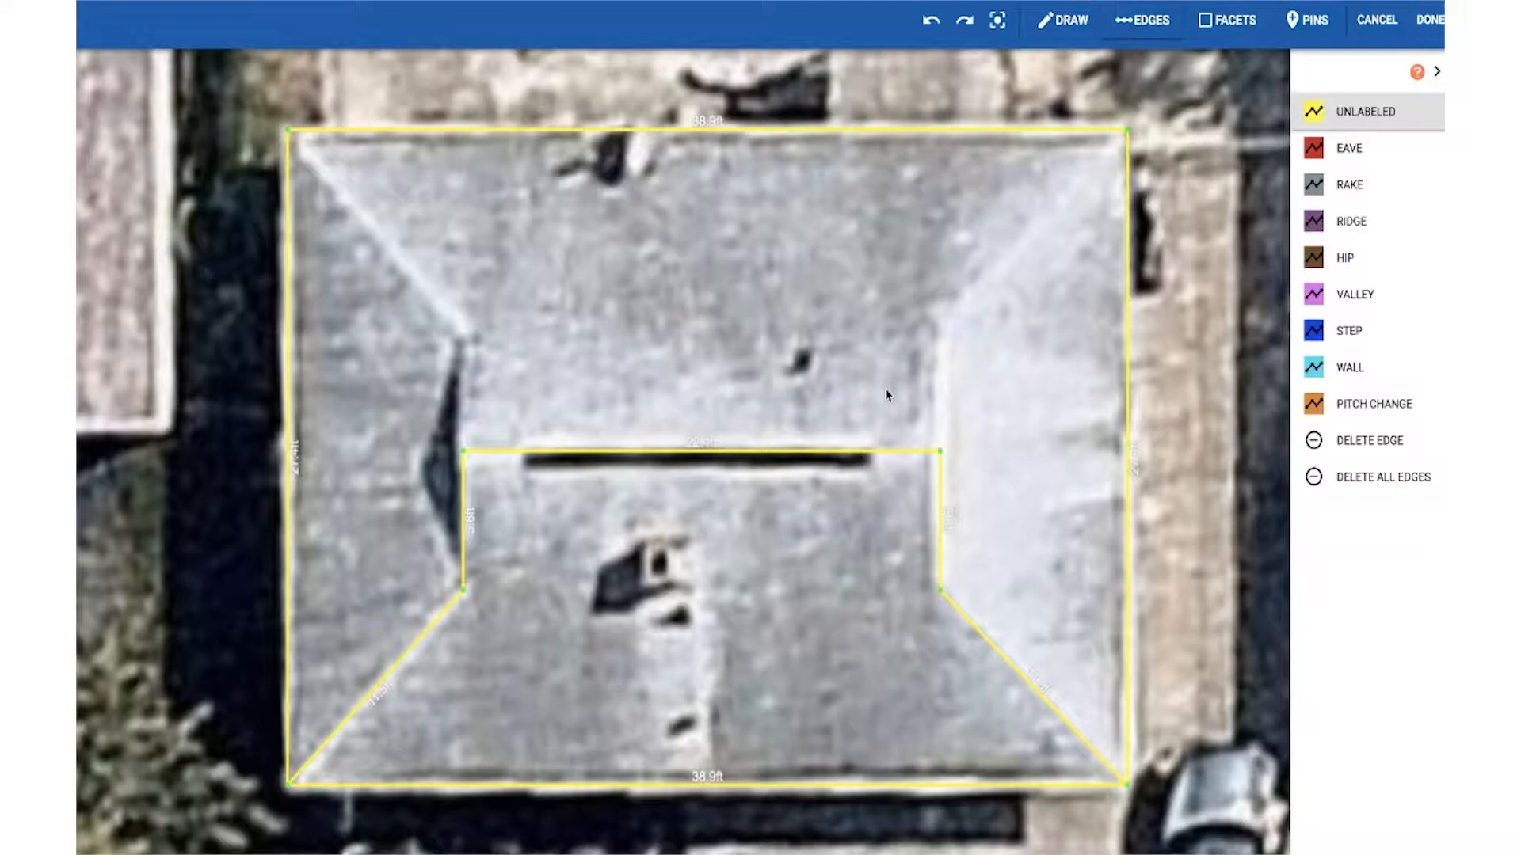
Draw the hip edge from the roof's upper-right corner to the gable, and the gable edge down to the ridge's right end.
click(1067, 21)
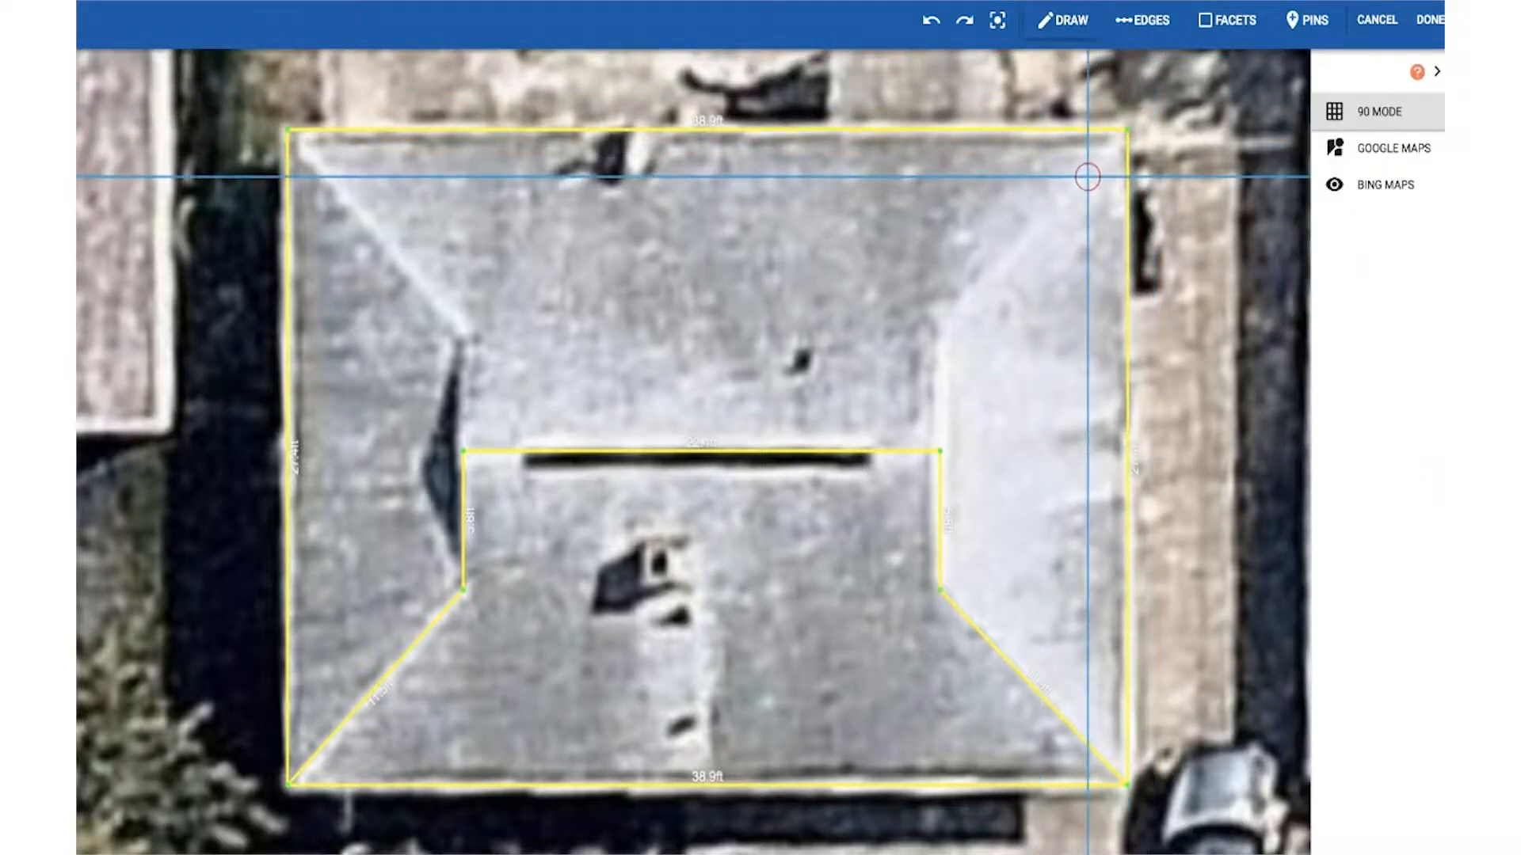
click(1127, 129)
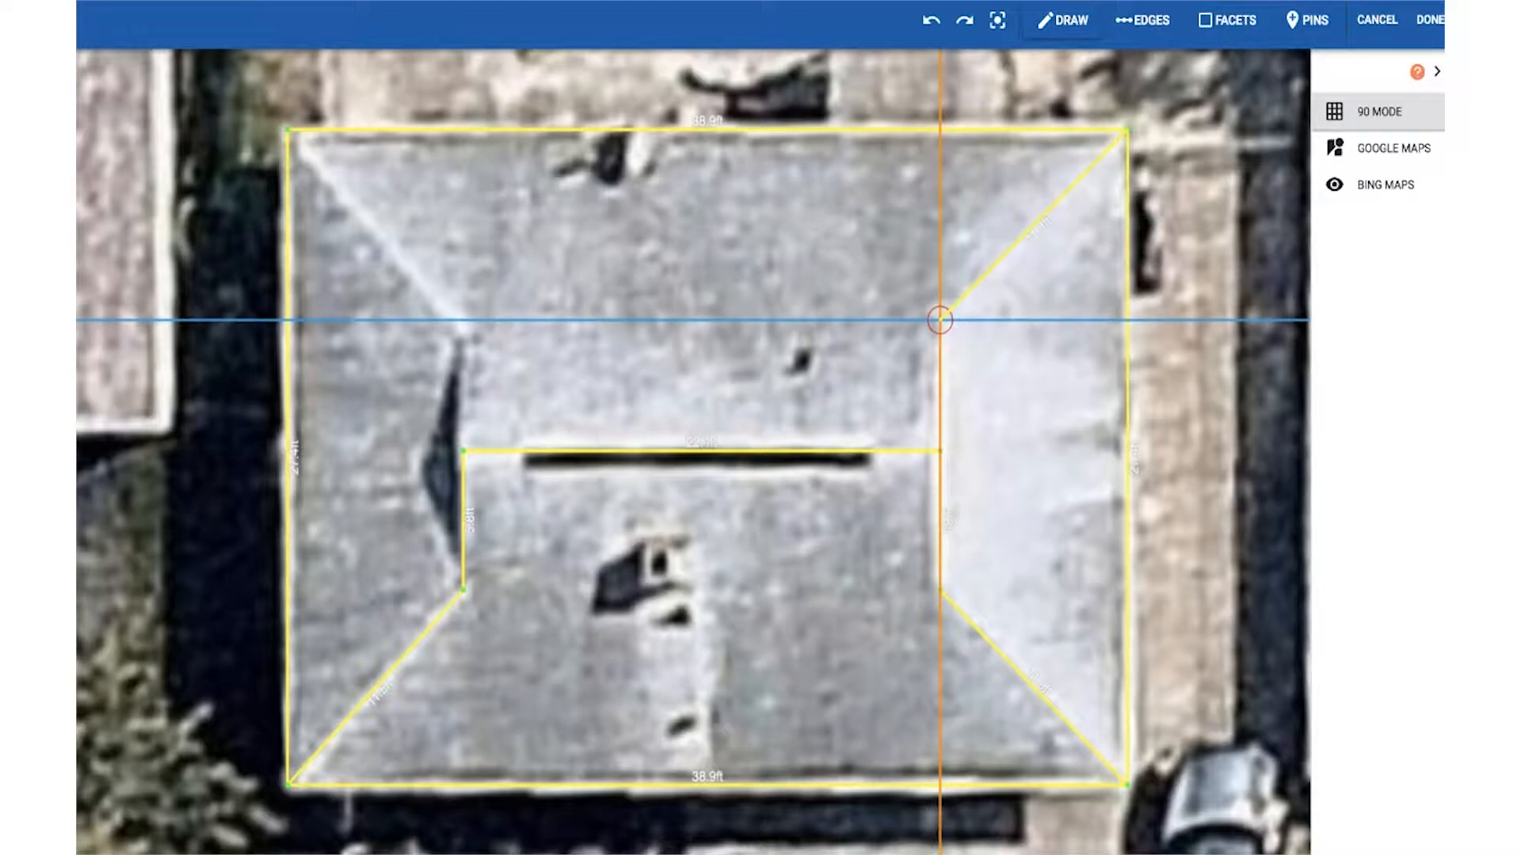
click(940, 320)
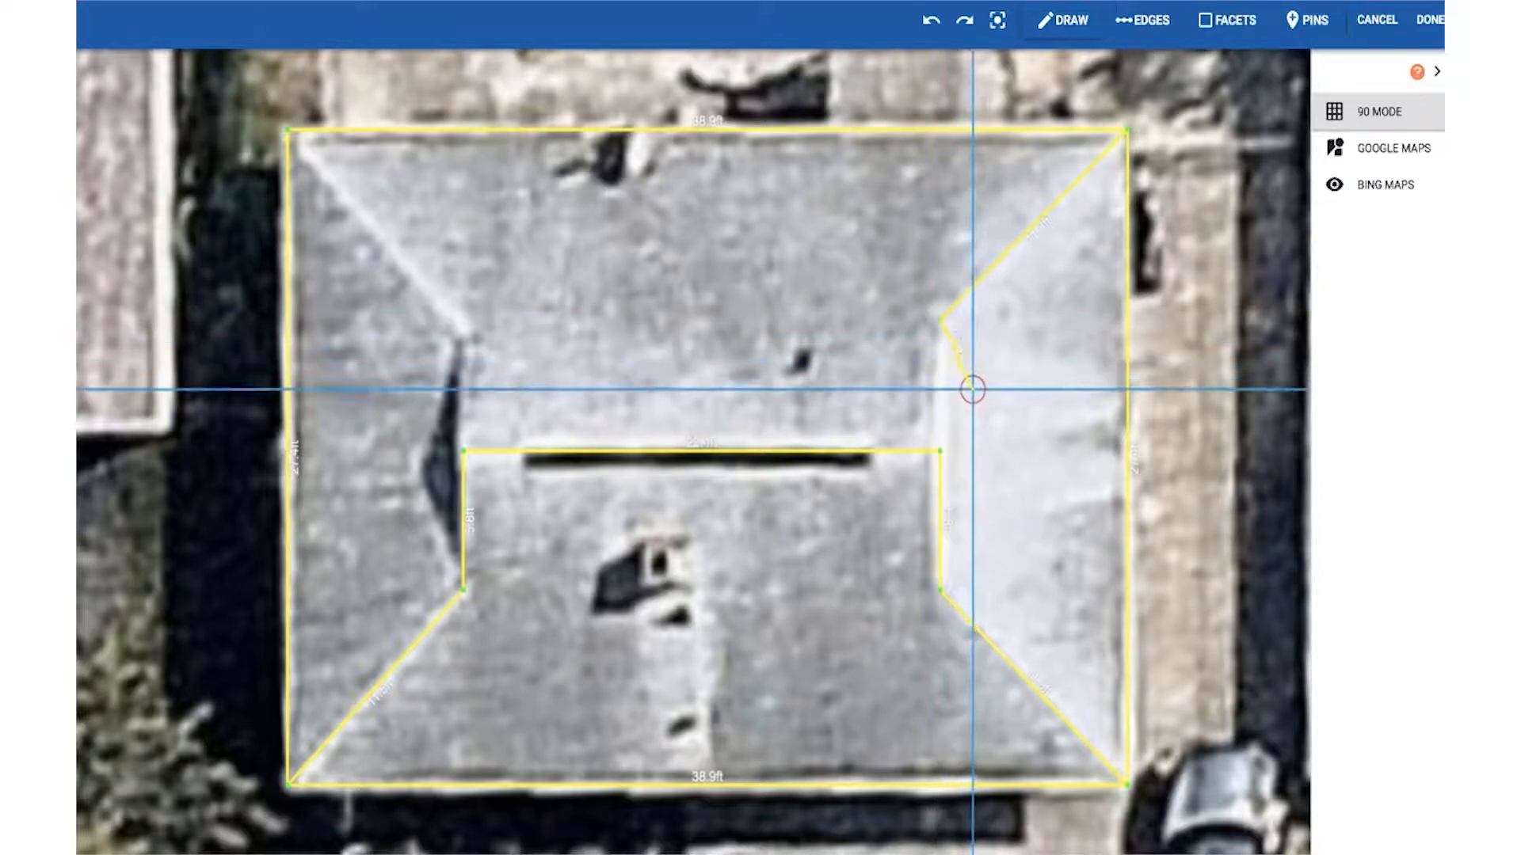
click(939, 451)
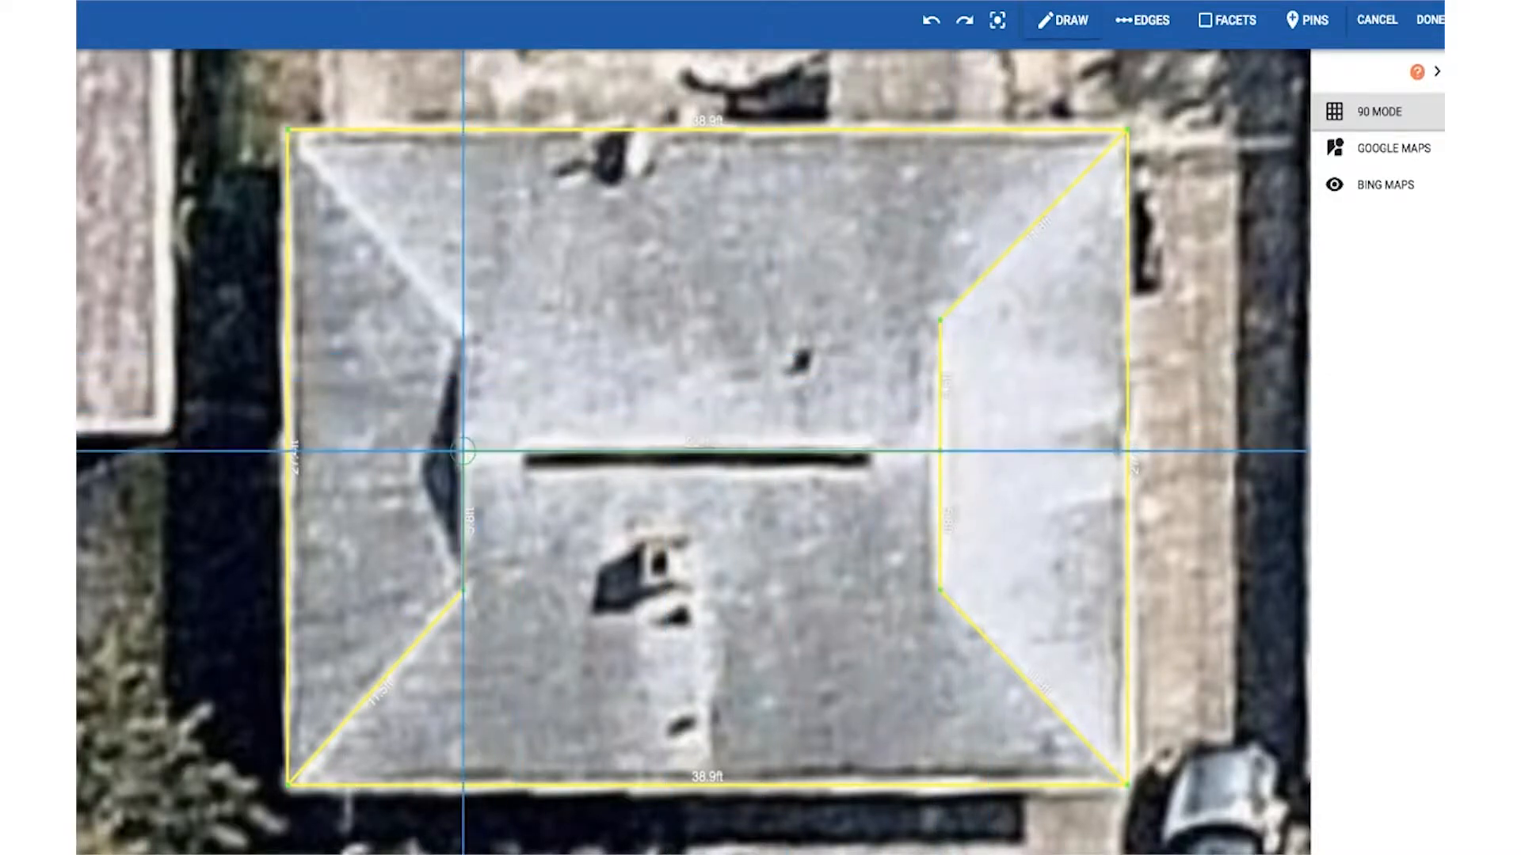
Draw the left gable edge up from the ridge, about 5.5 ft, with an 11.4 ft hip to the roof's upper-left corner, and check the facets.
click(464, 452)
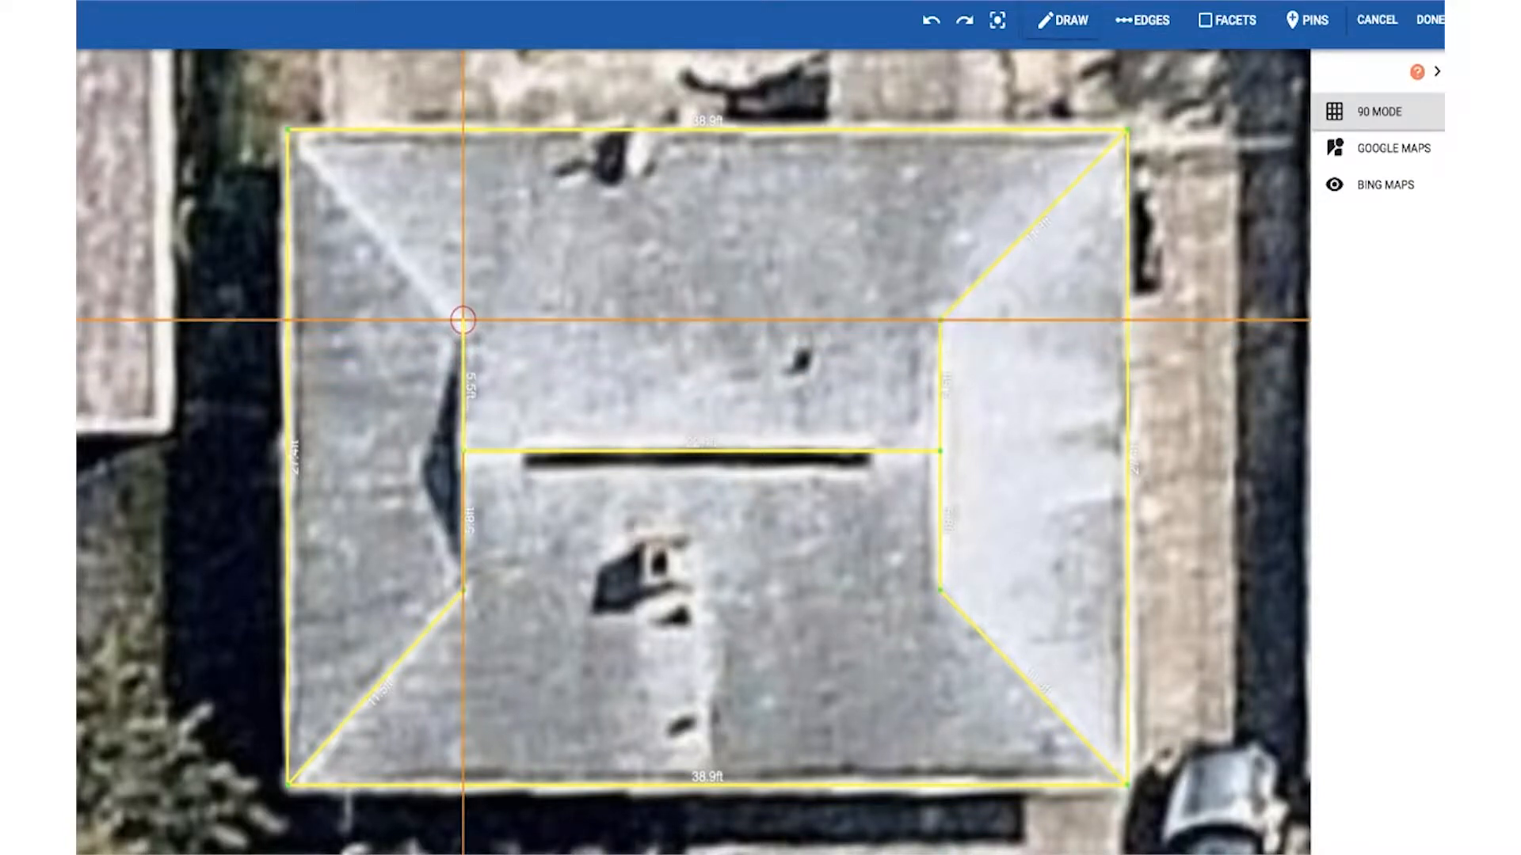
click(464, 320)
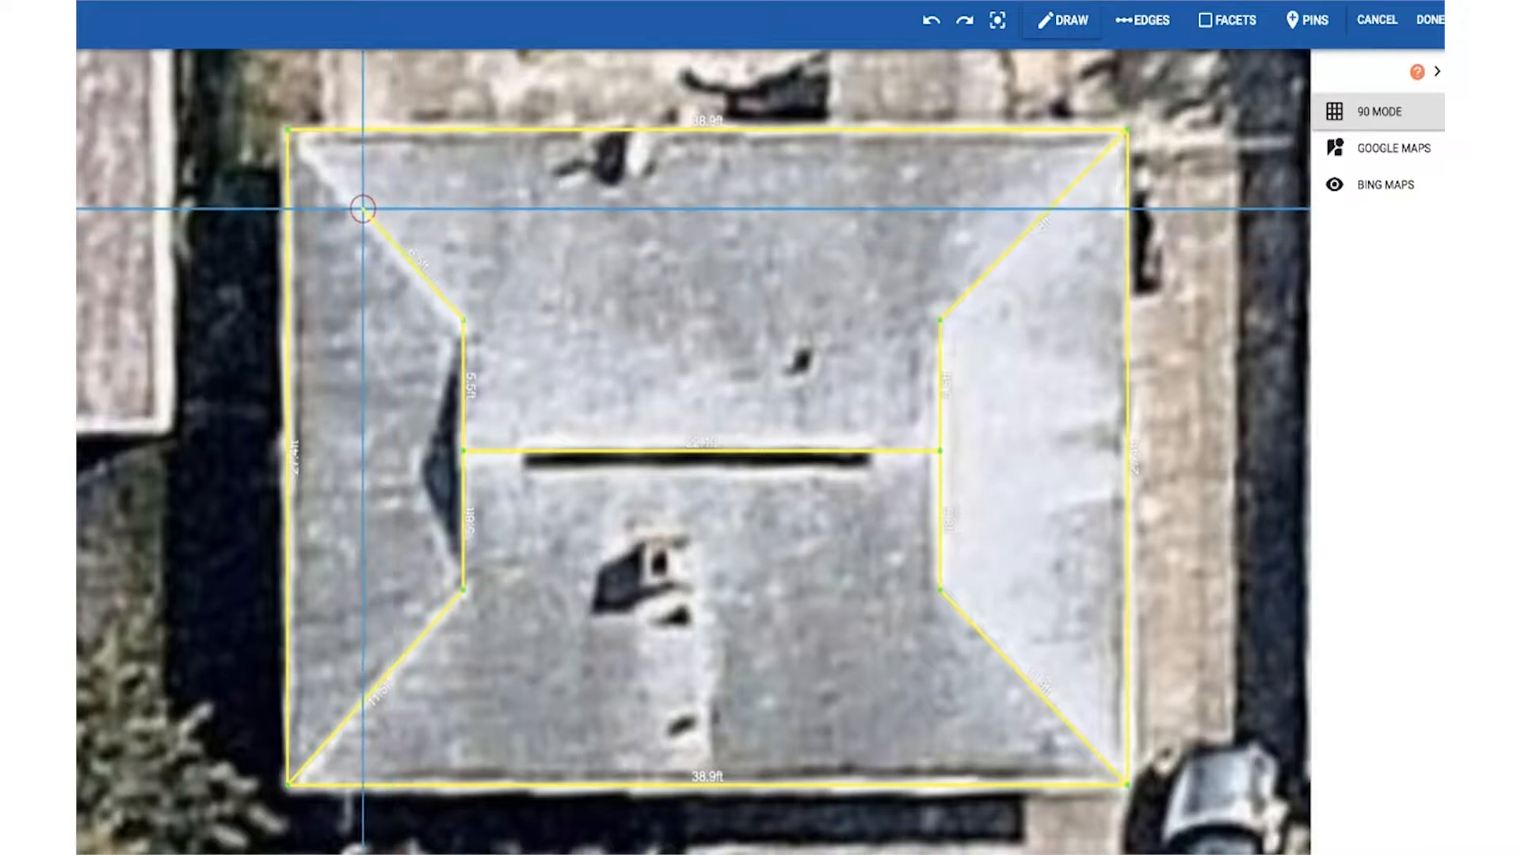
click(287, 130)
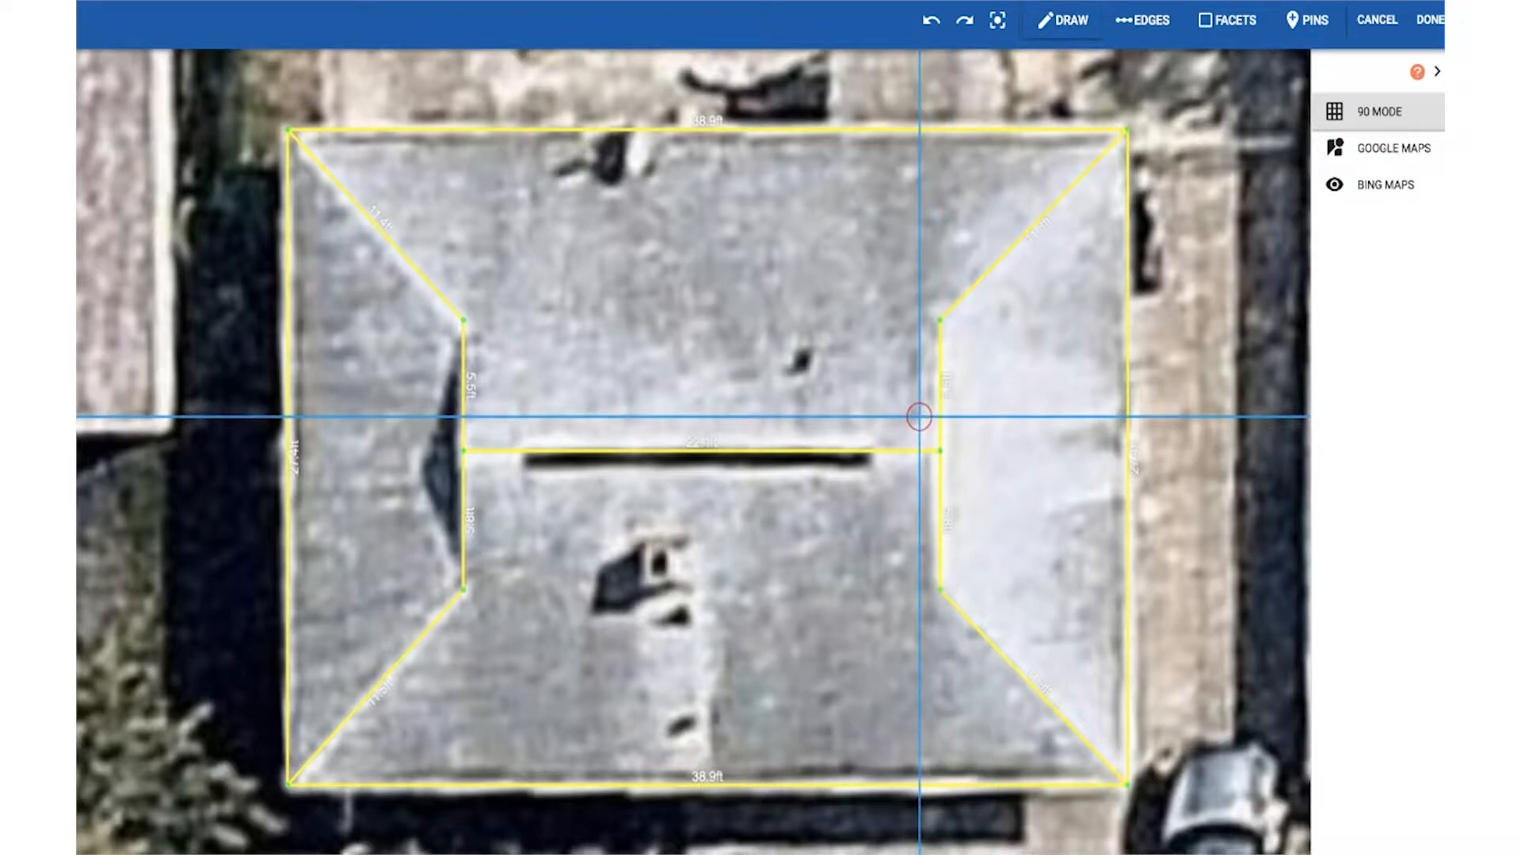
click(1227, 24)
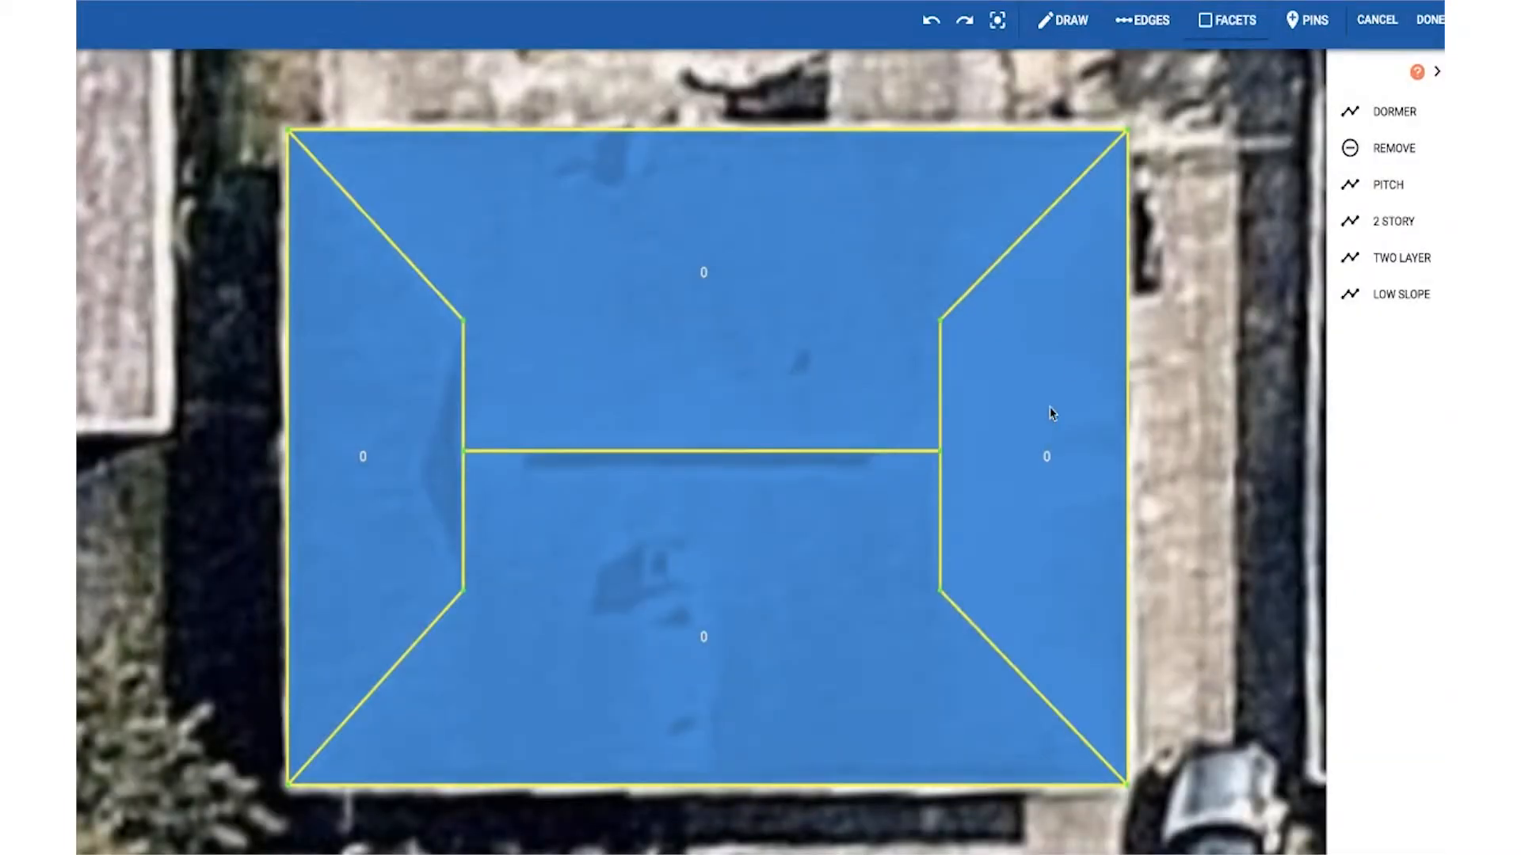
click(1139, 29)
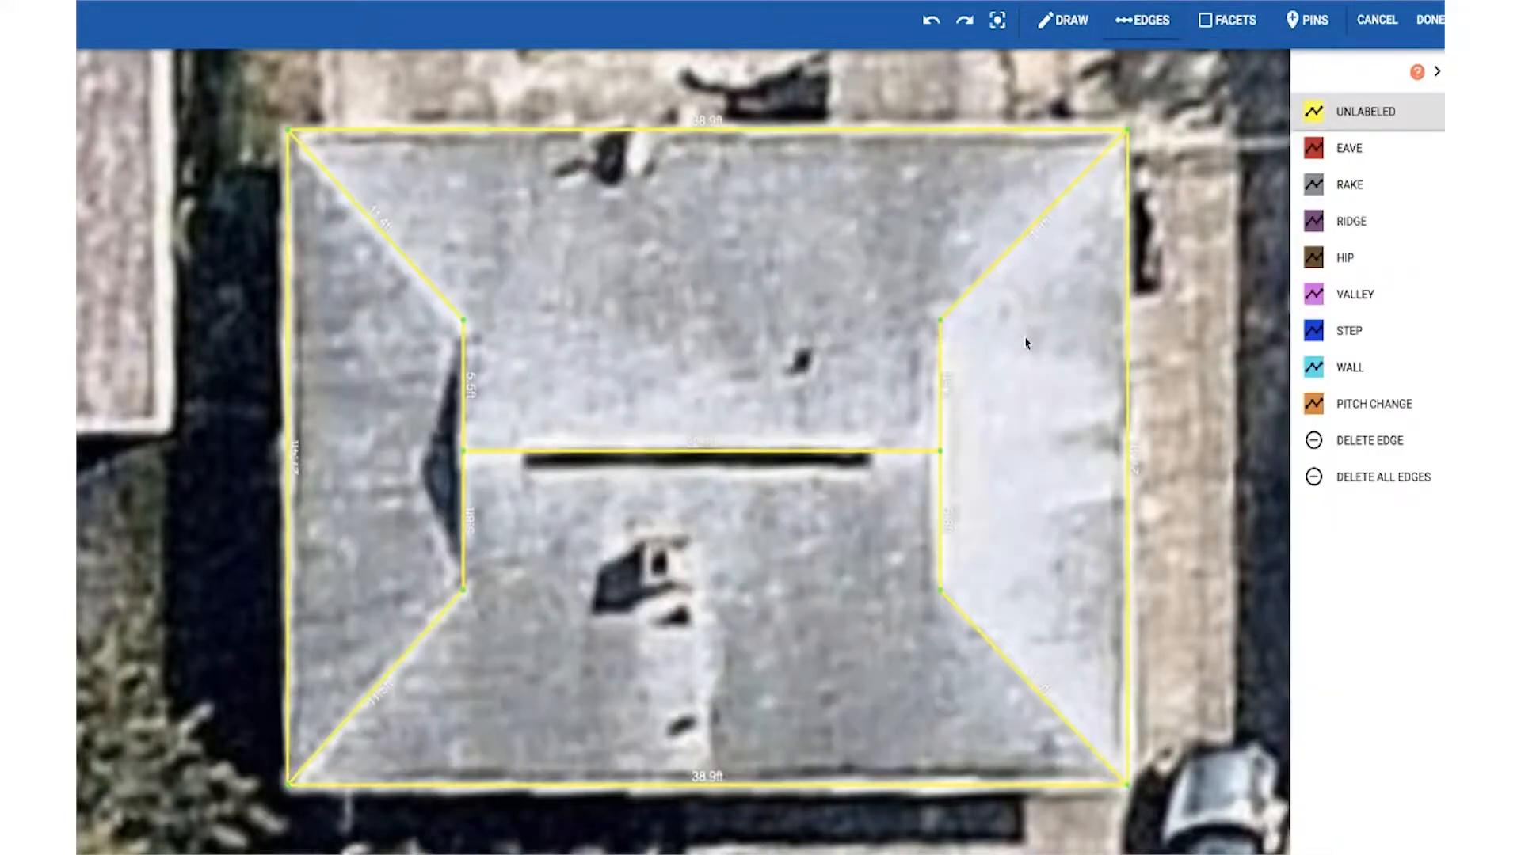
Draw a narrow overlap rectangle about 1 ft wide on the inner side of the right gable, spanning the gable's full length.
scroll(1026, 342, up, 4)
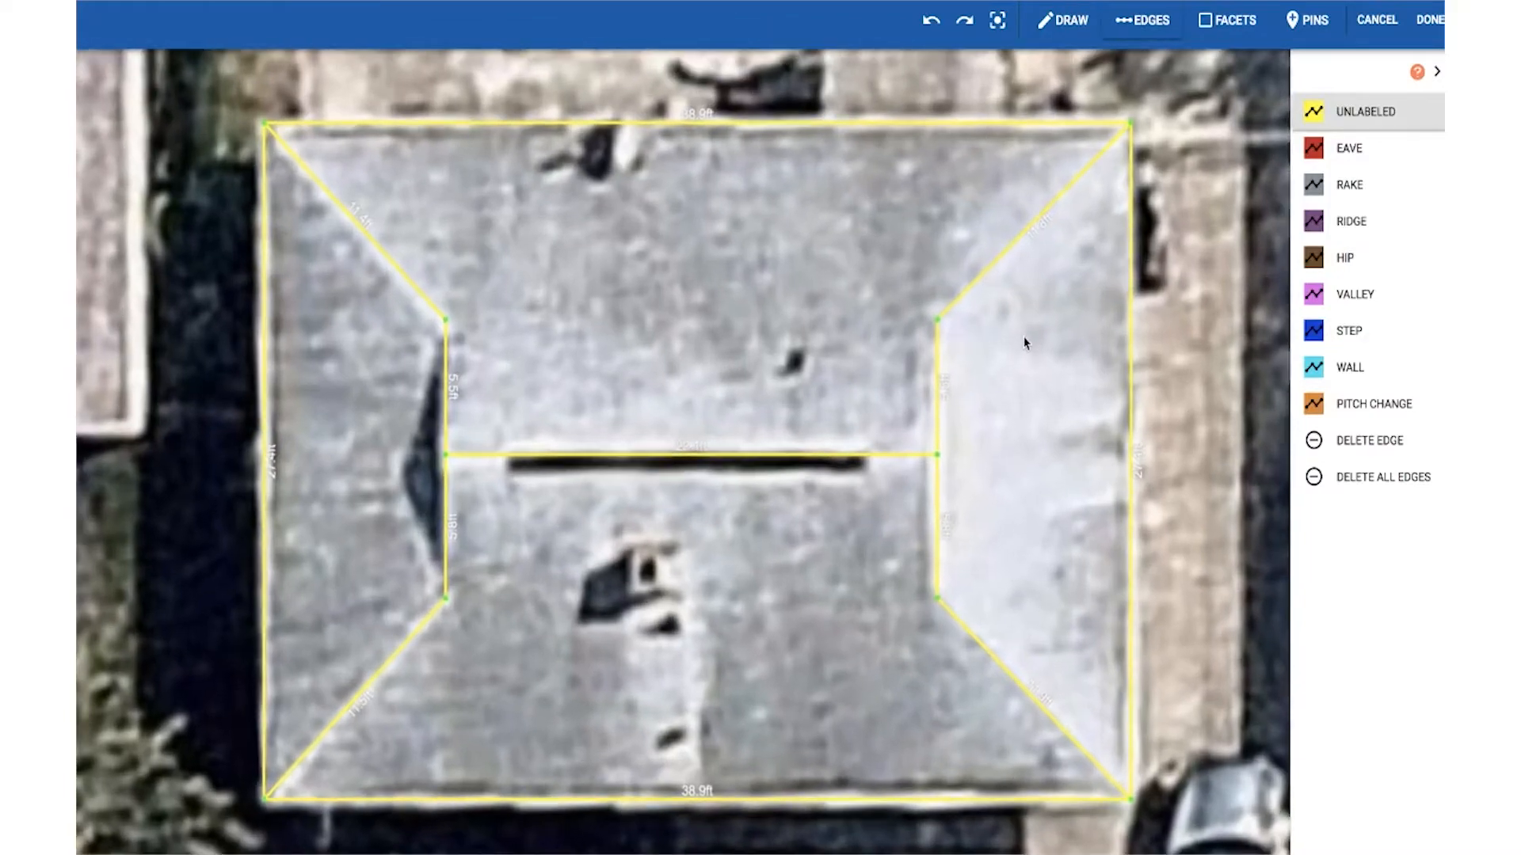
scroll(1026, 385, up, 3)
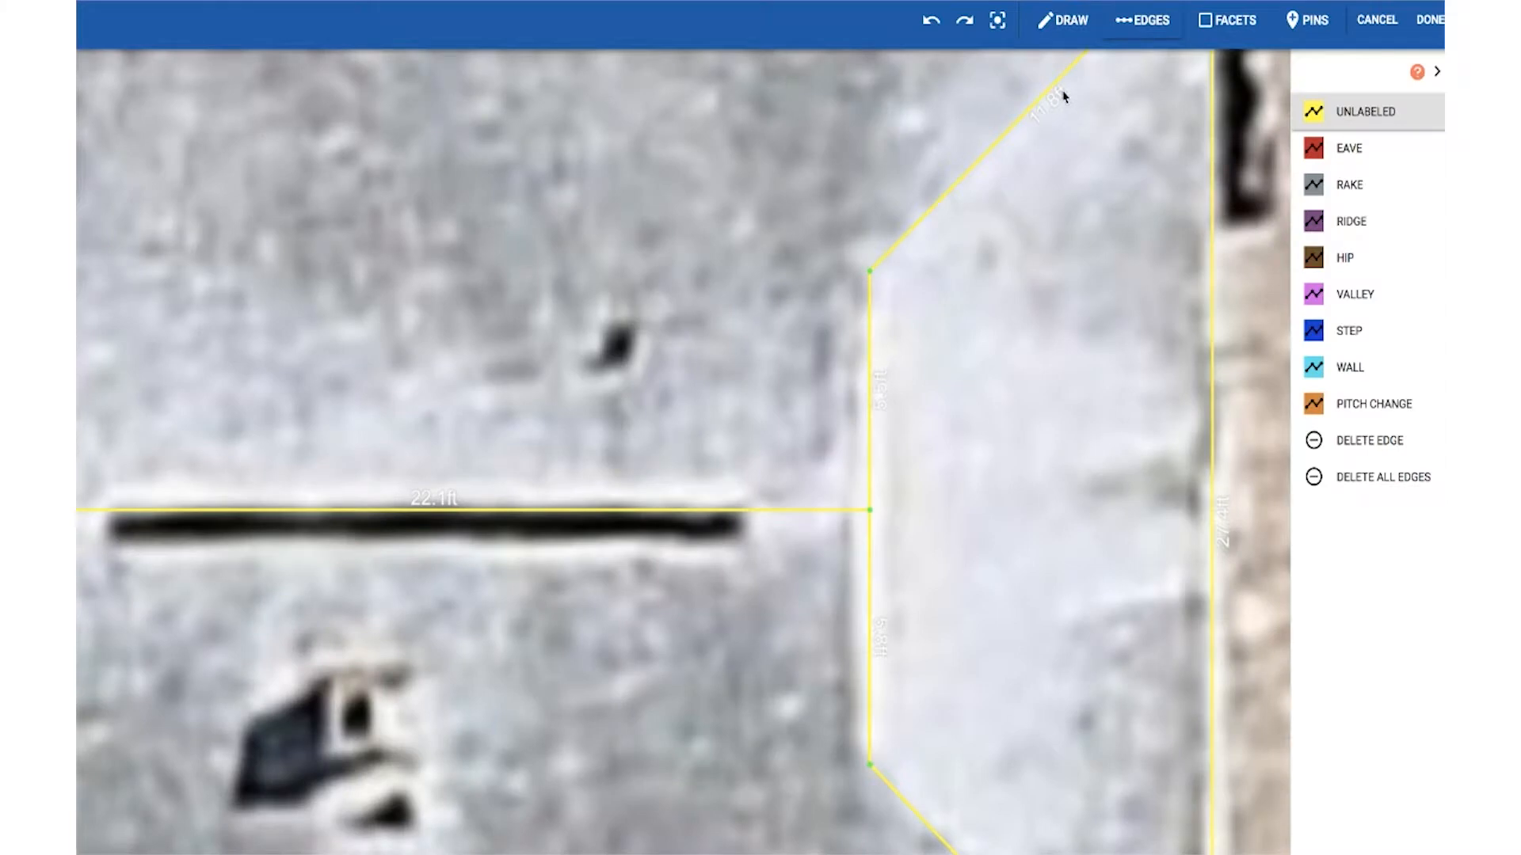
click(1068, 21)
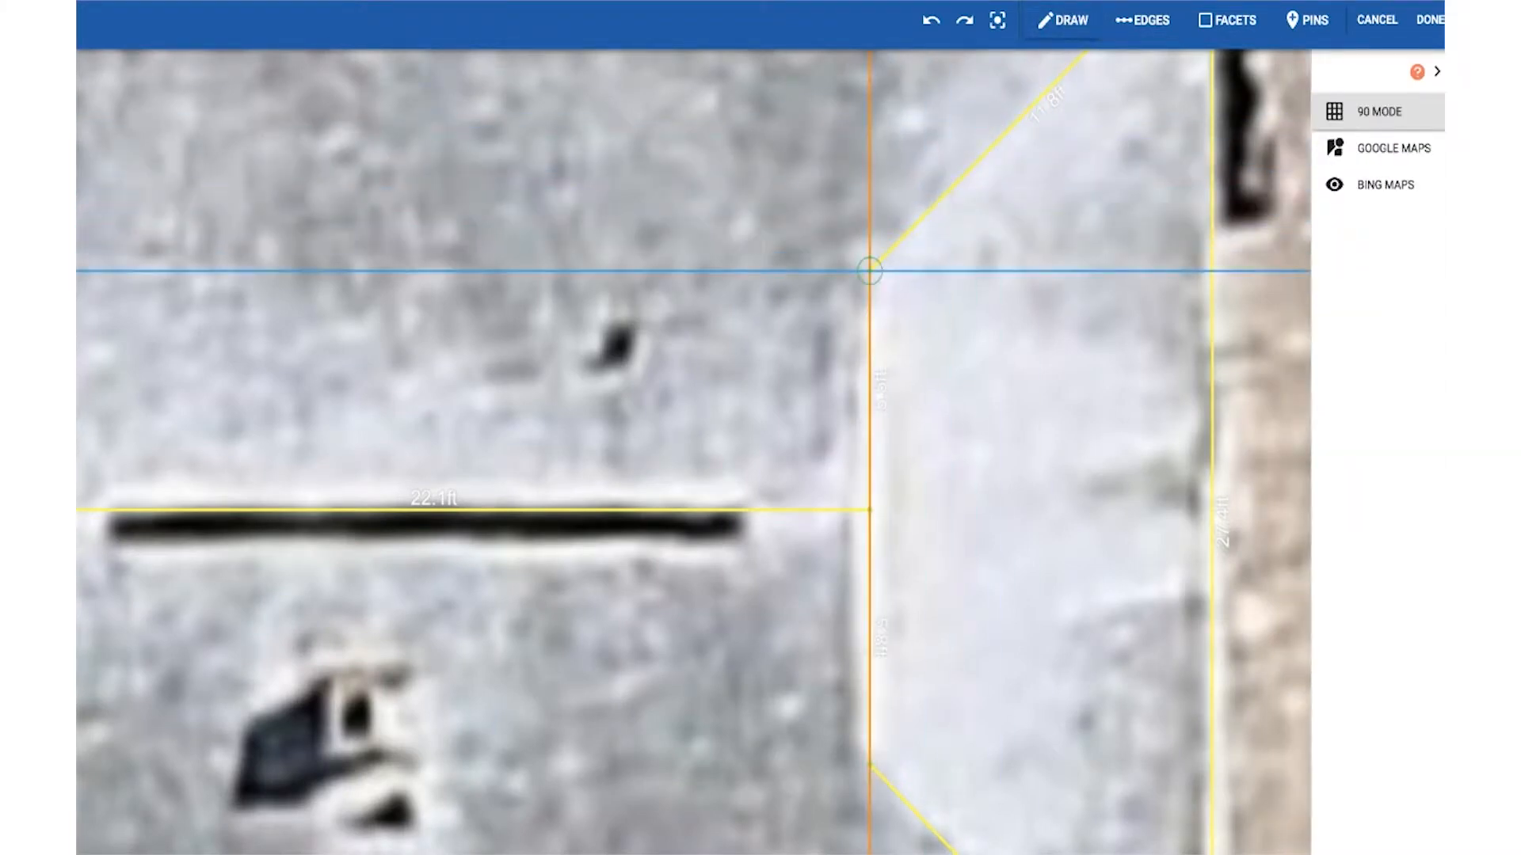
click(869, 271)
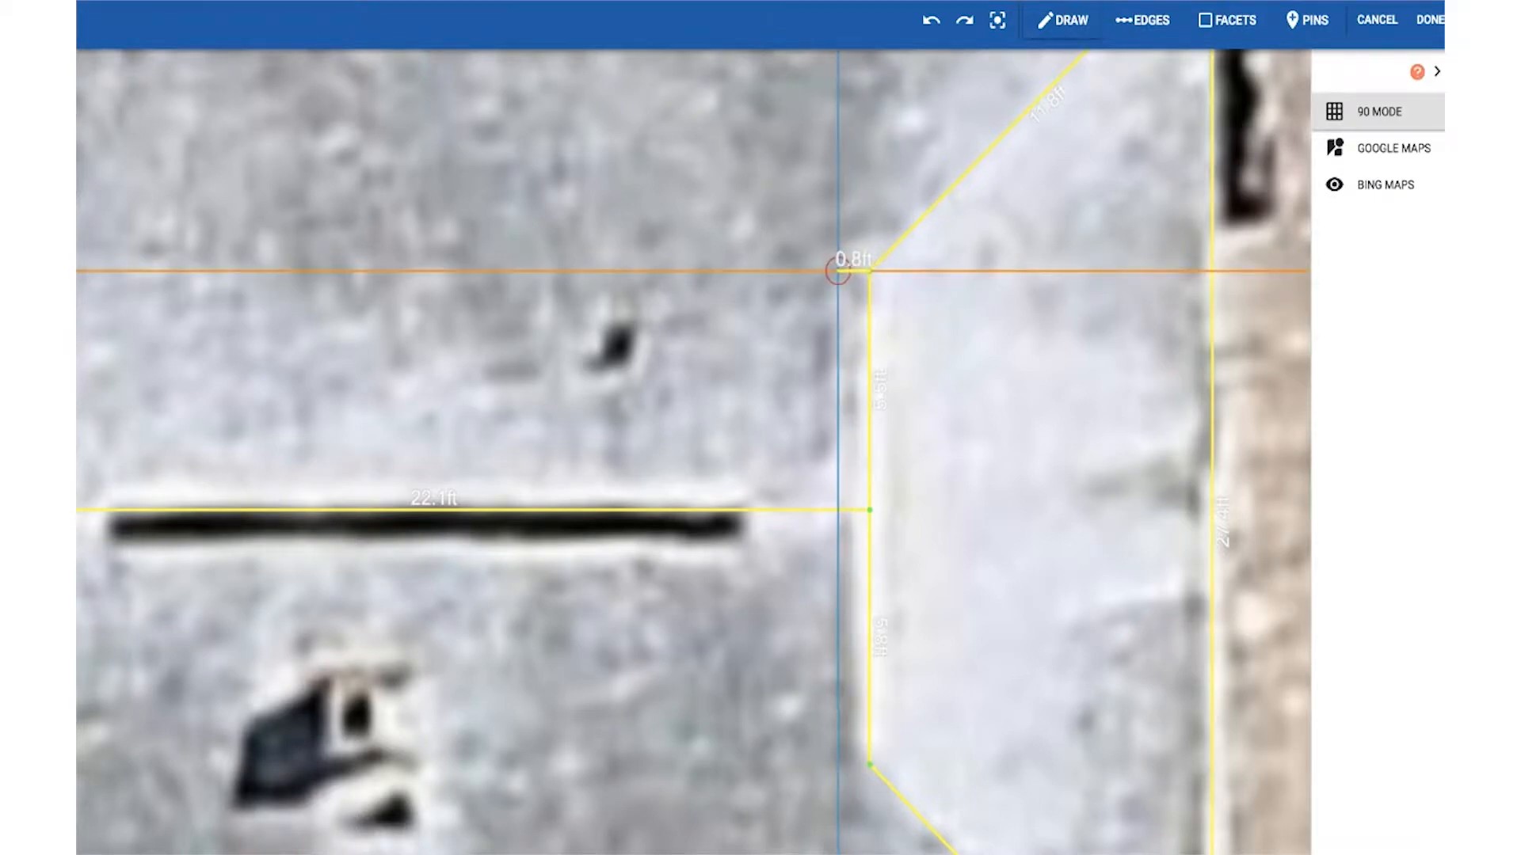
click(829, 271)
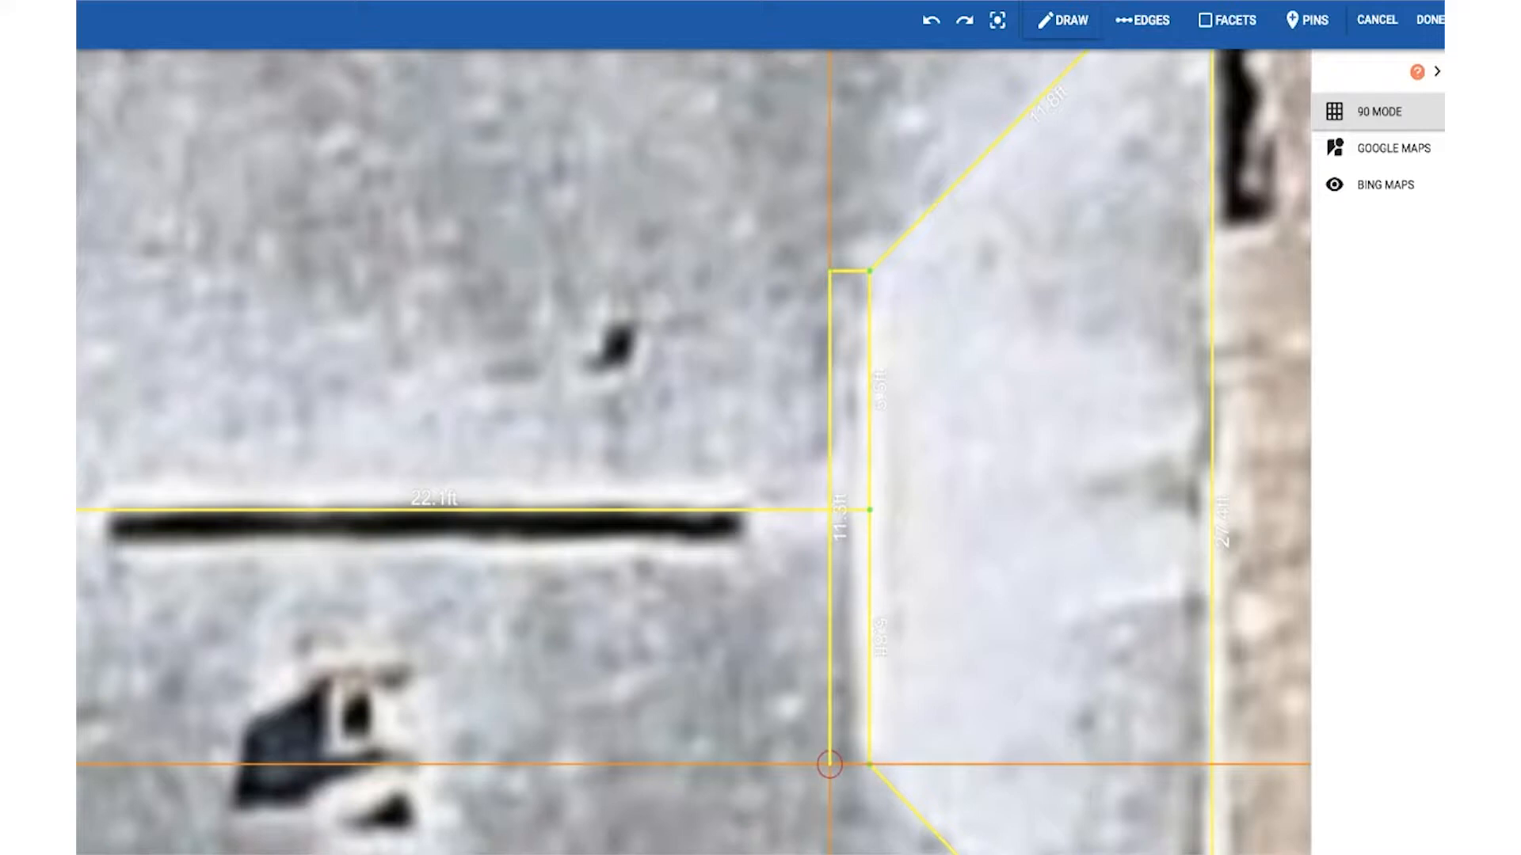
click(829, 765)
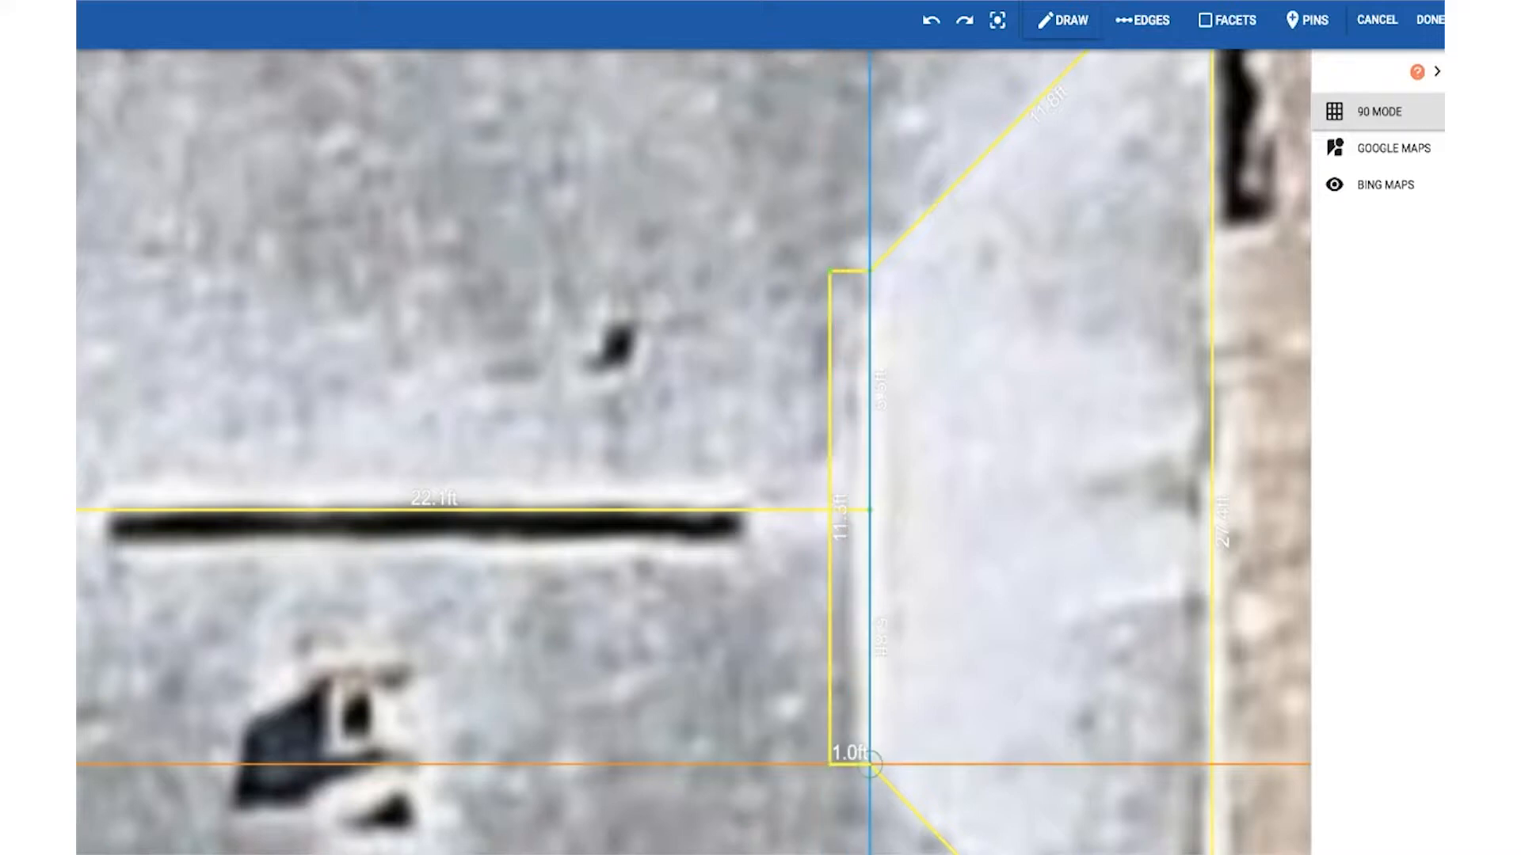
click(869, 764)
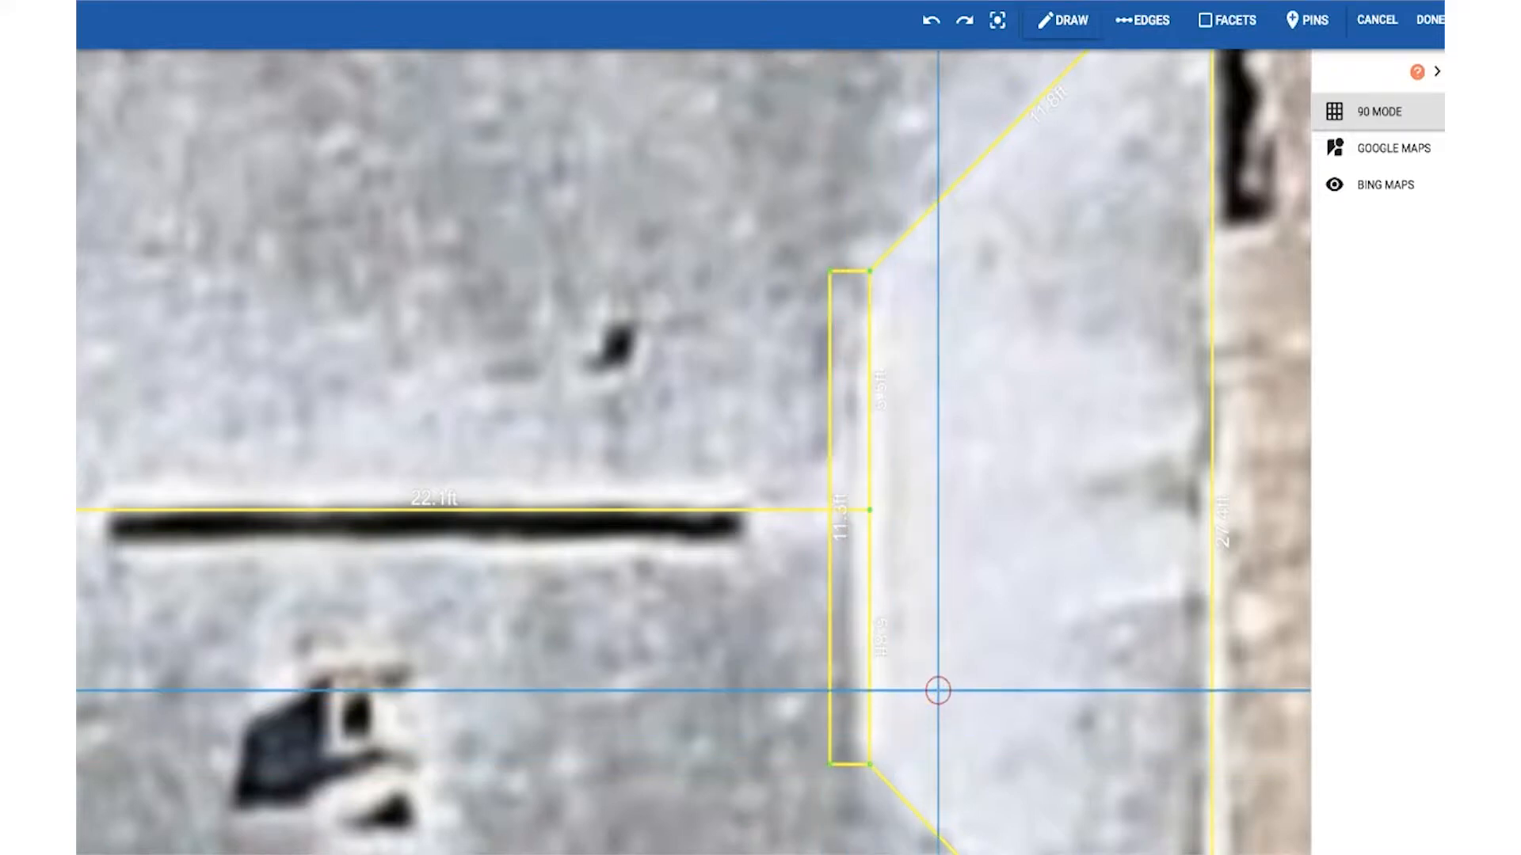
Draw a matching overlap rectangle about 0.9 ft wide on the inner side of the left gable, spanning the gable's full length.
scroll(938, 691, down, 3)
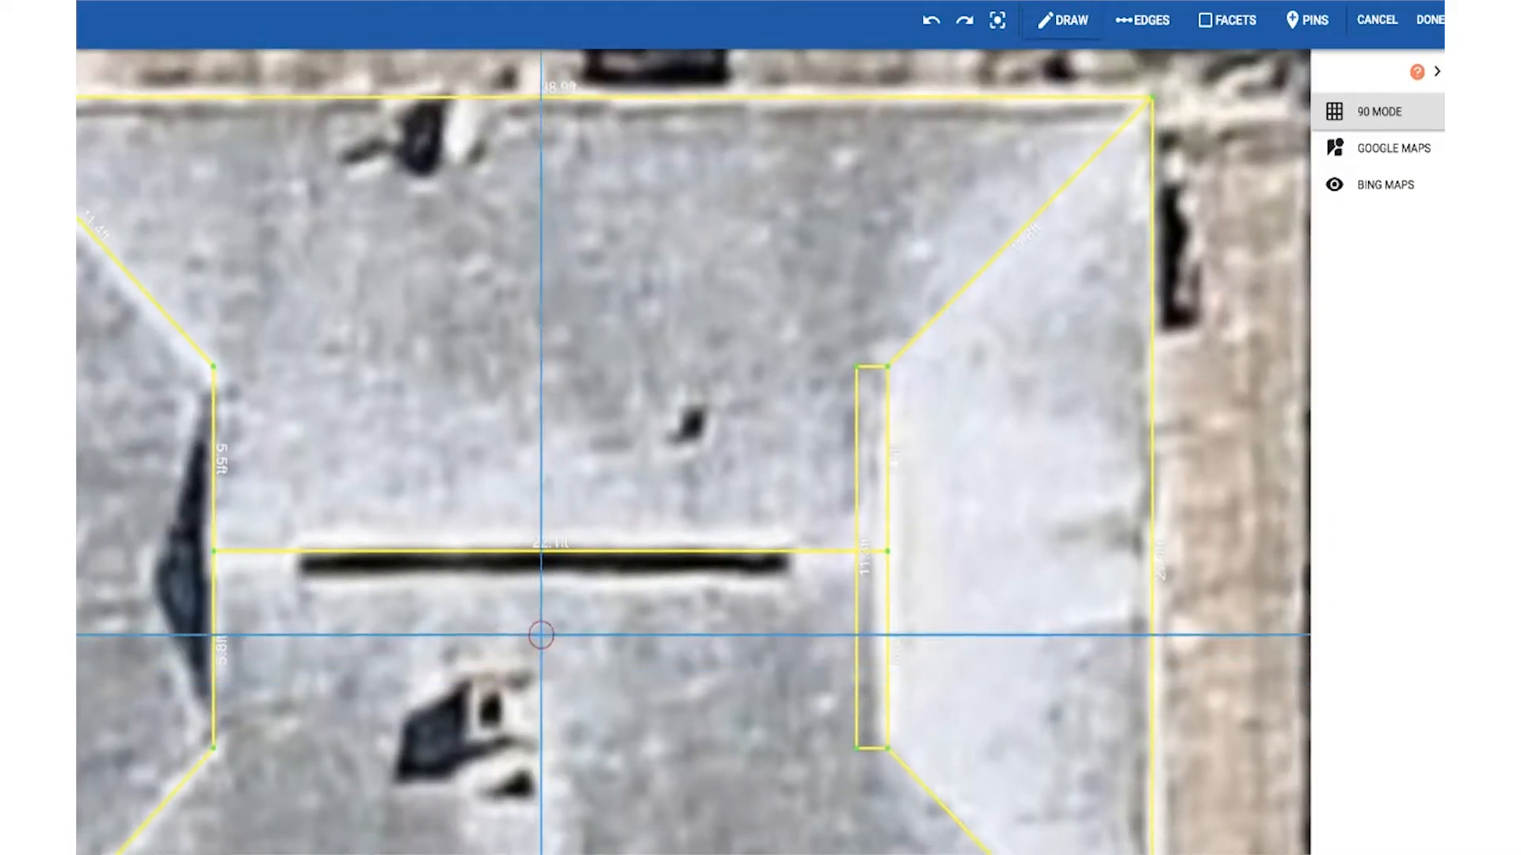
drag(496, 632, 761, 577)
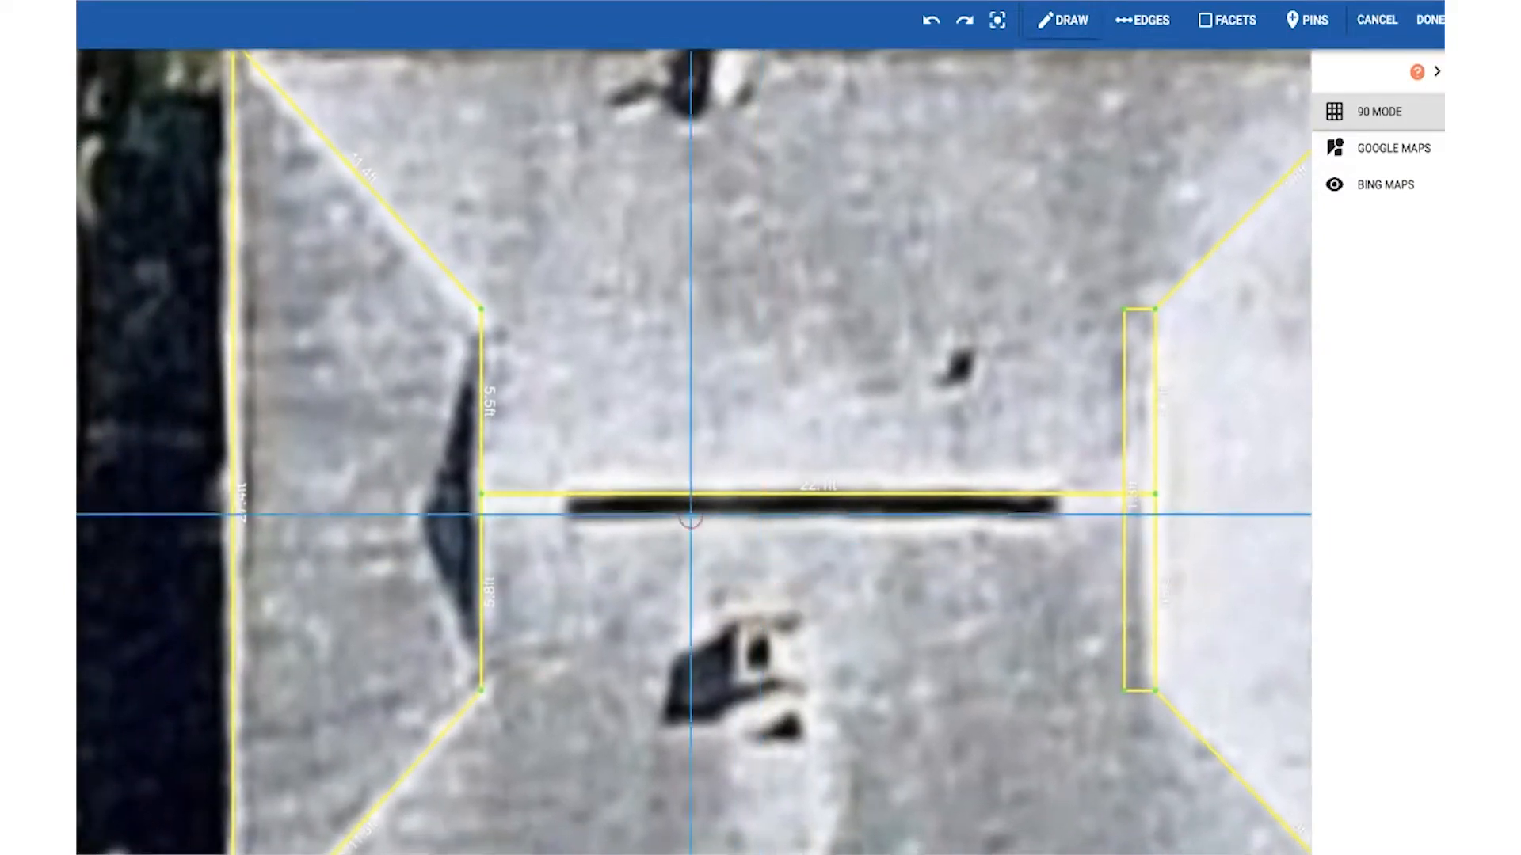
click(481, 309)
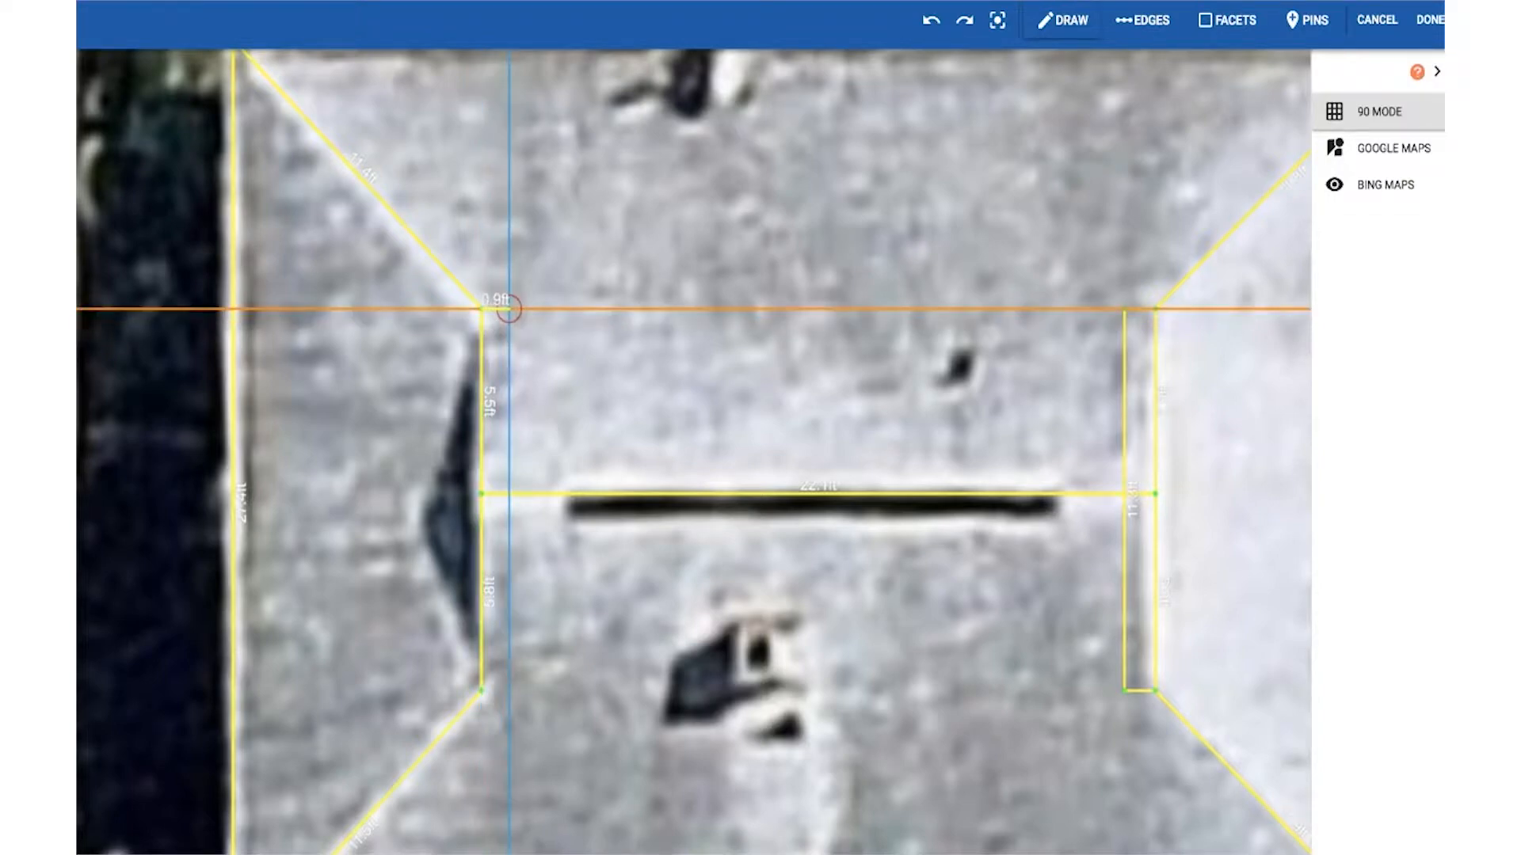
click(510, 309)
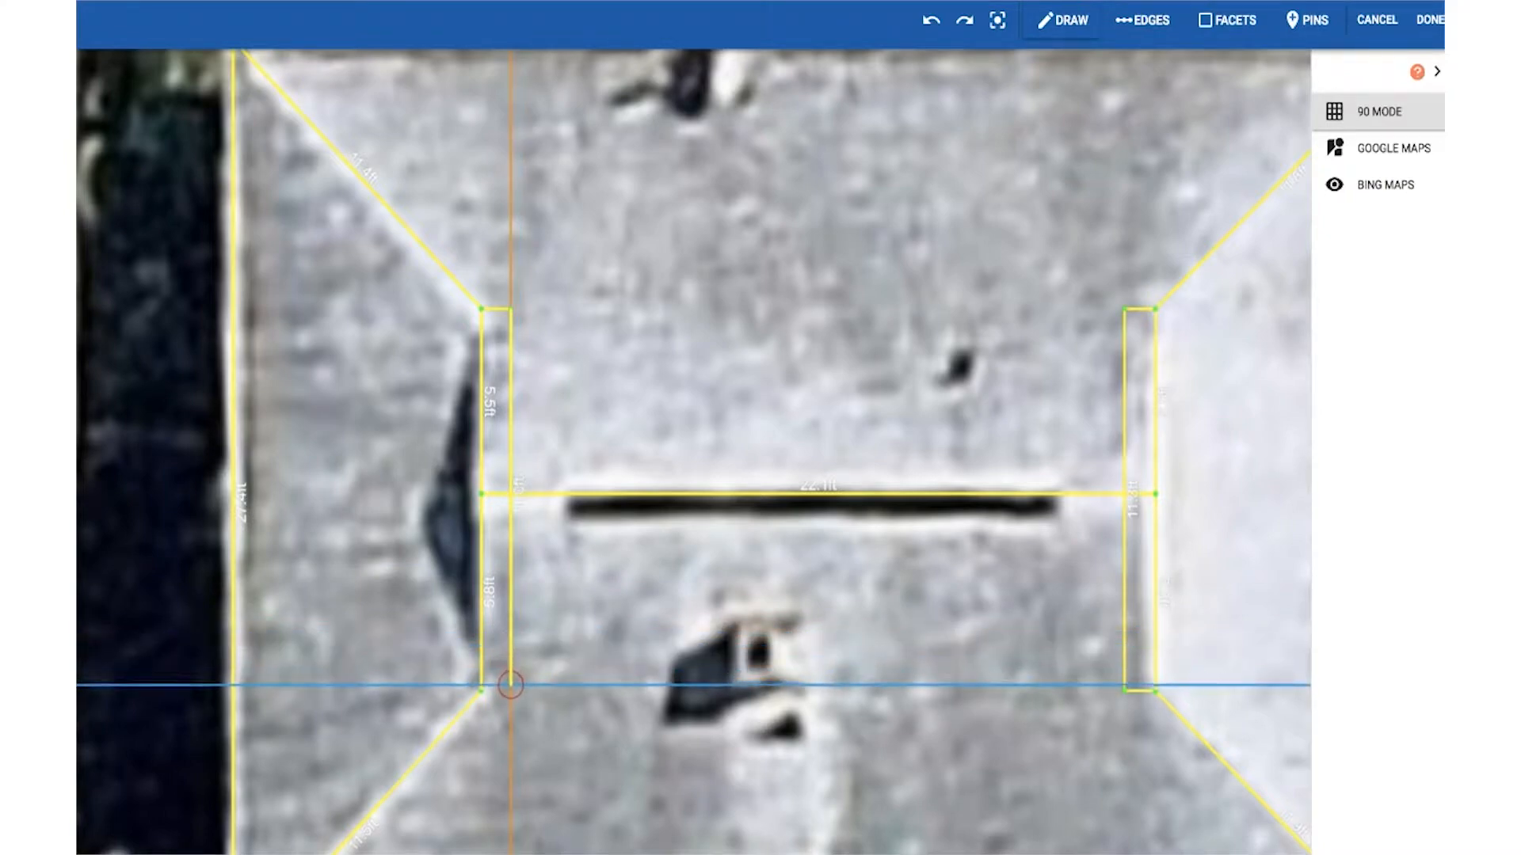
click(511, 691)
click(481, 690)
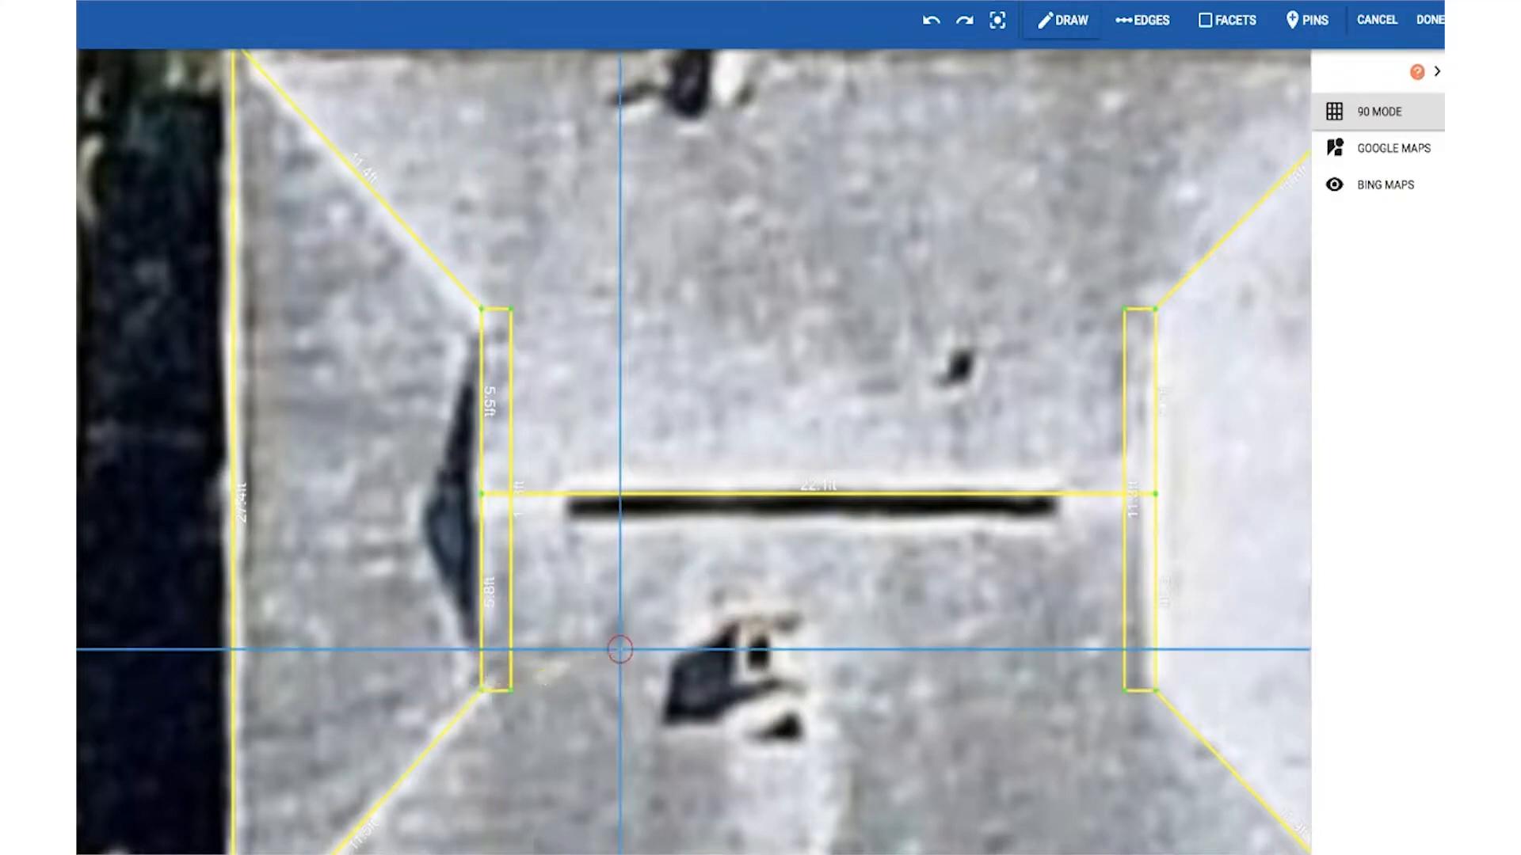
Assign a 4/12 pitch to all roof facets.
scroll(692, 621, up, 1)
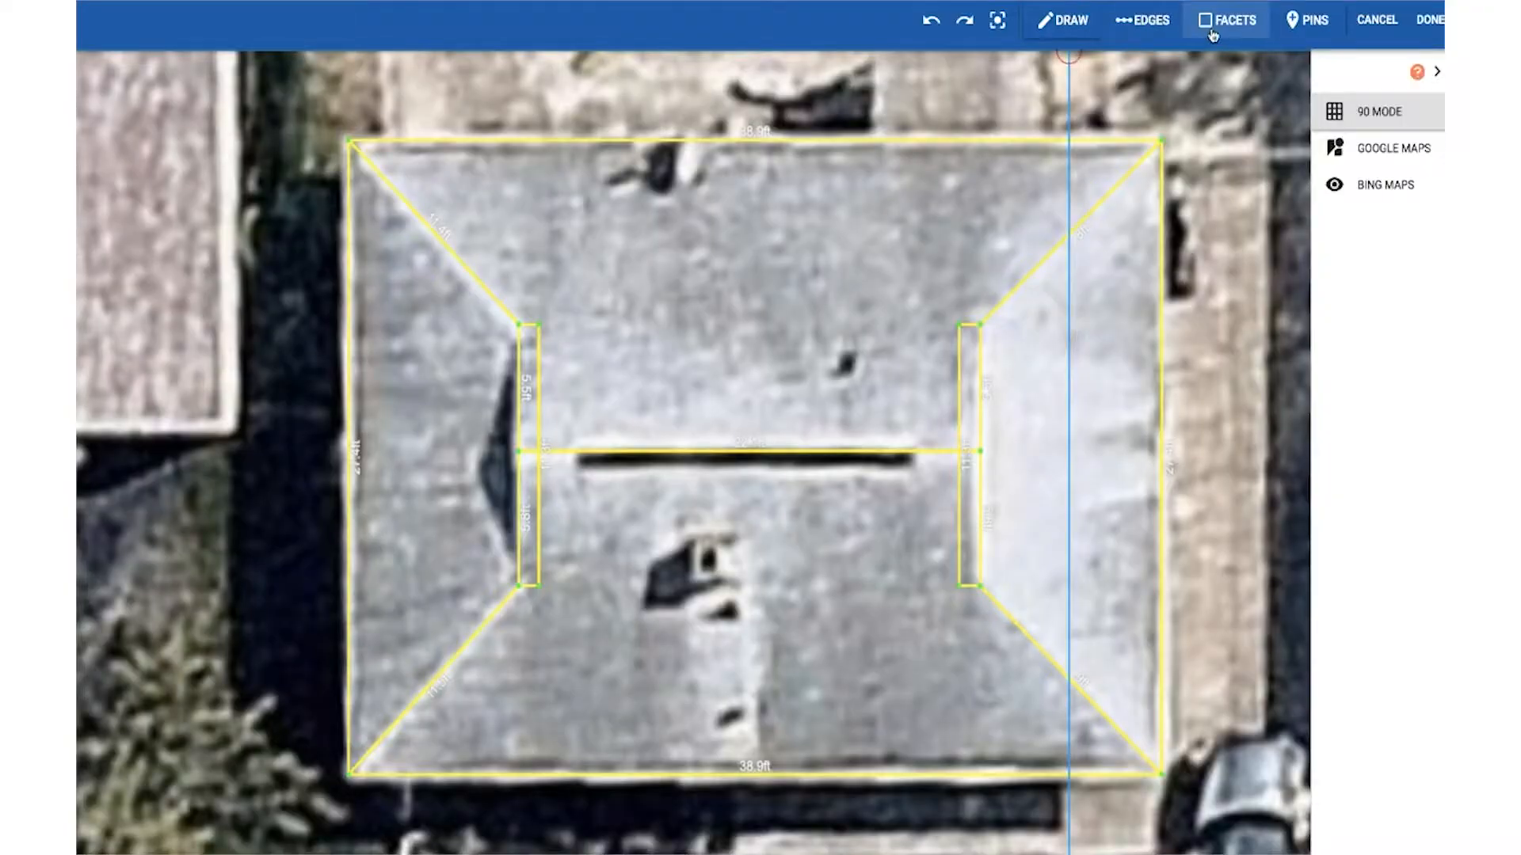
click(1212, 33)
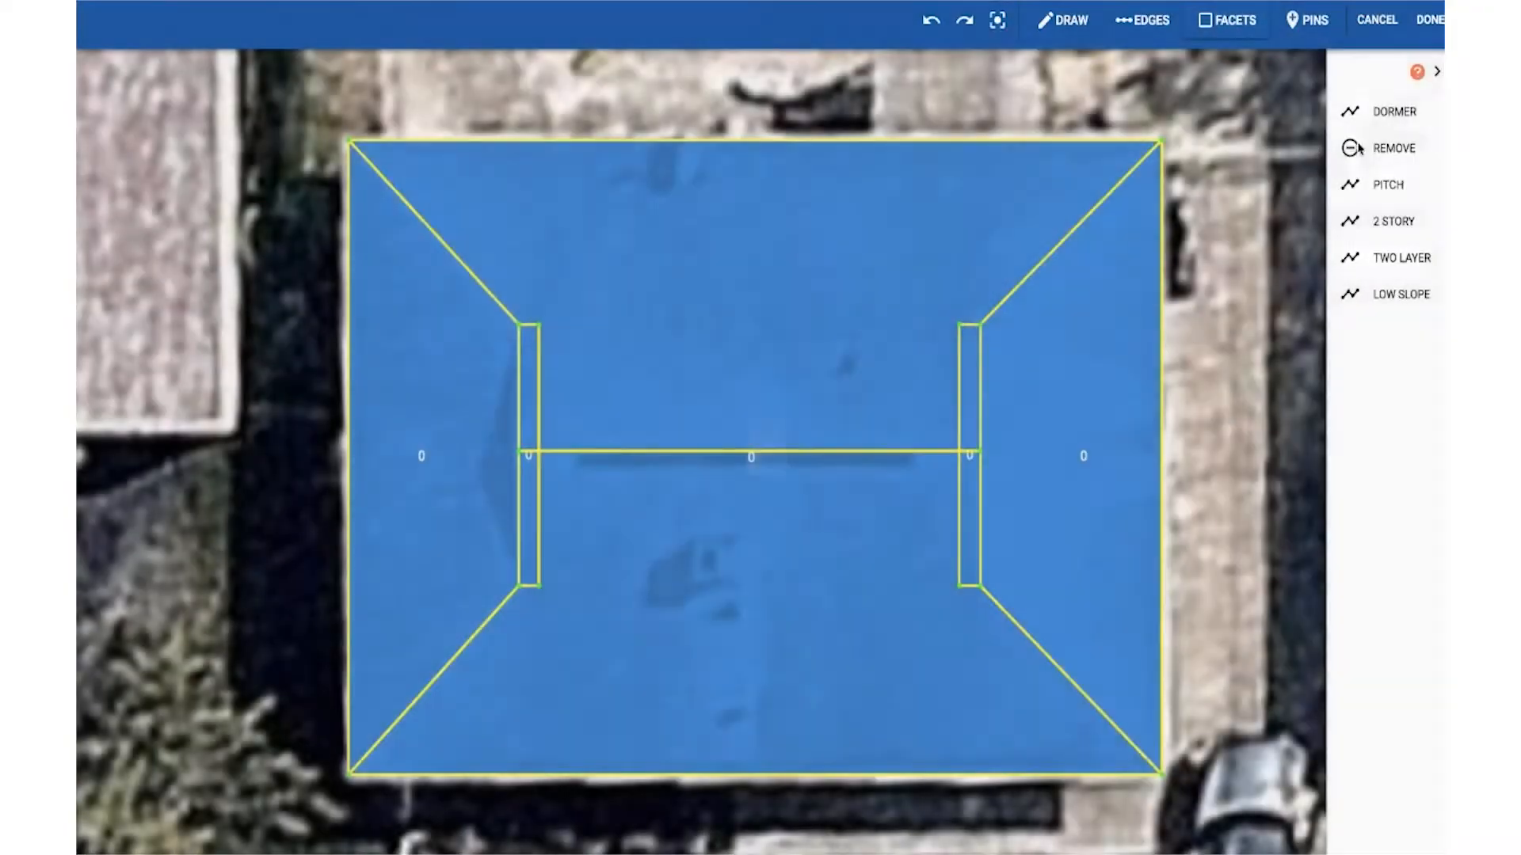
click(1392, 190)
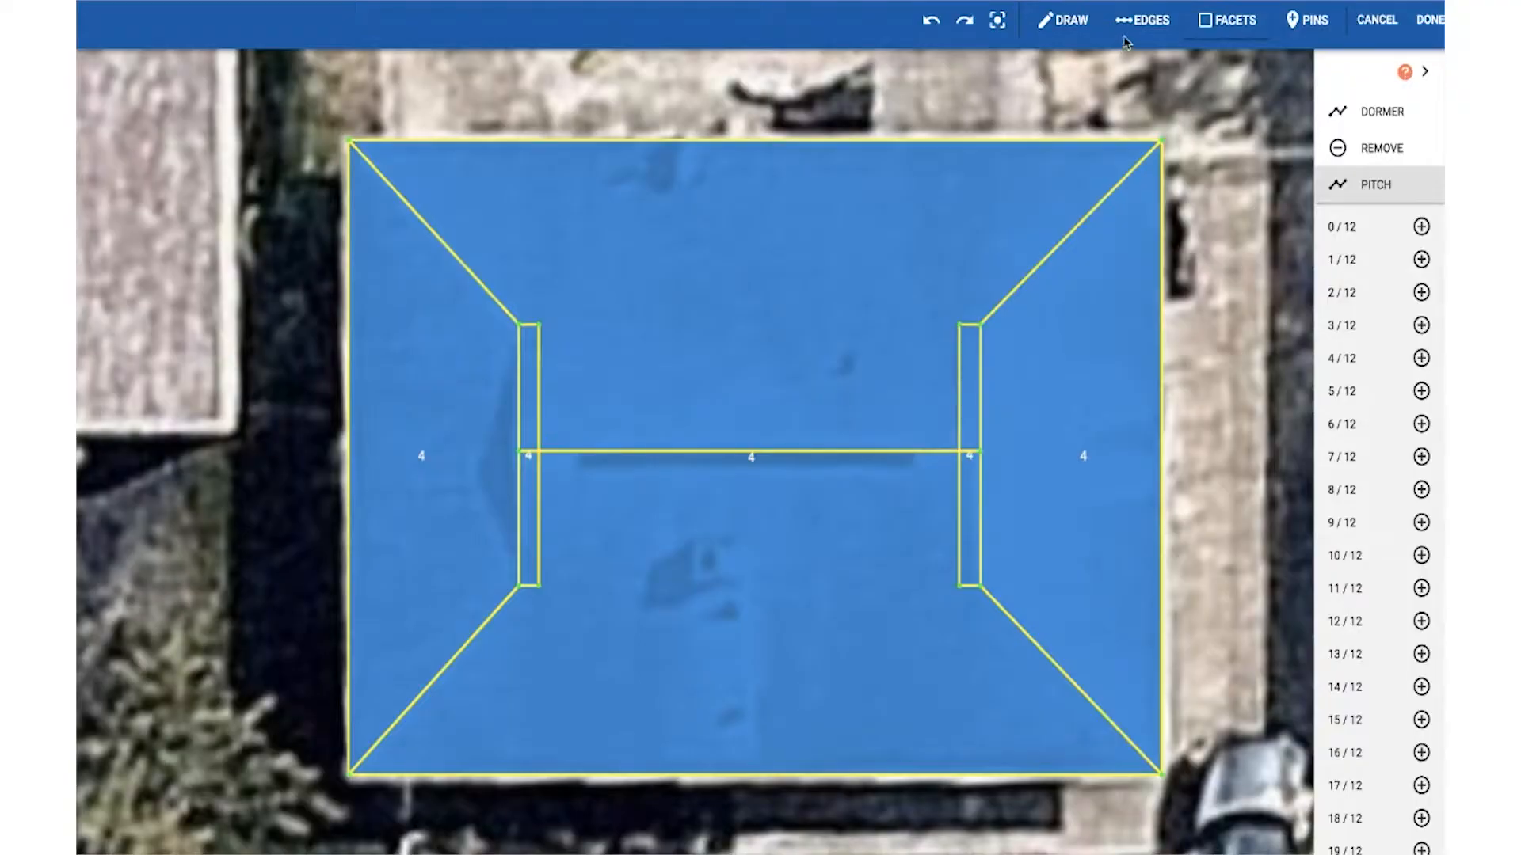
Label all four outer perimeter edges of the roof as eaves.
click(1145, 21)
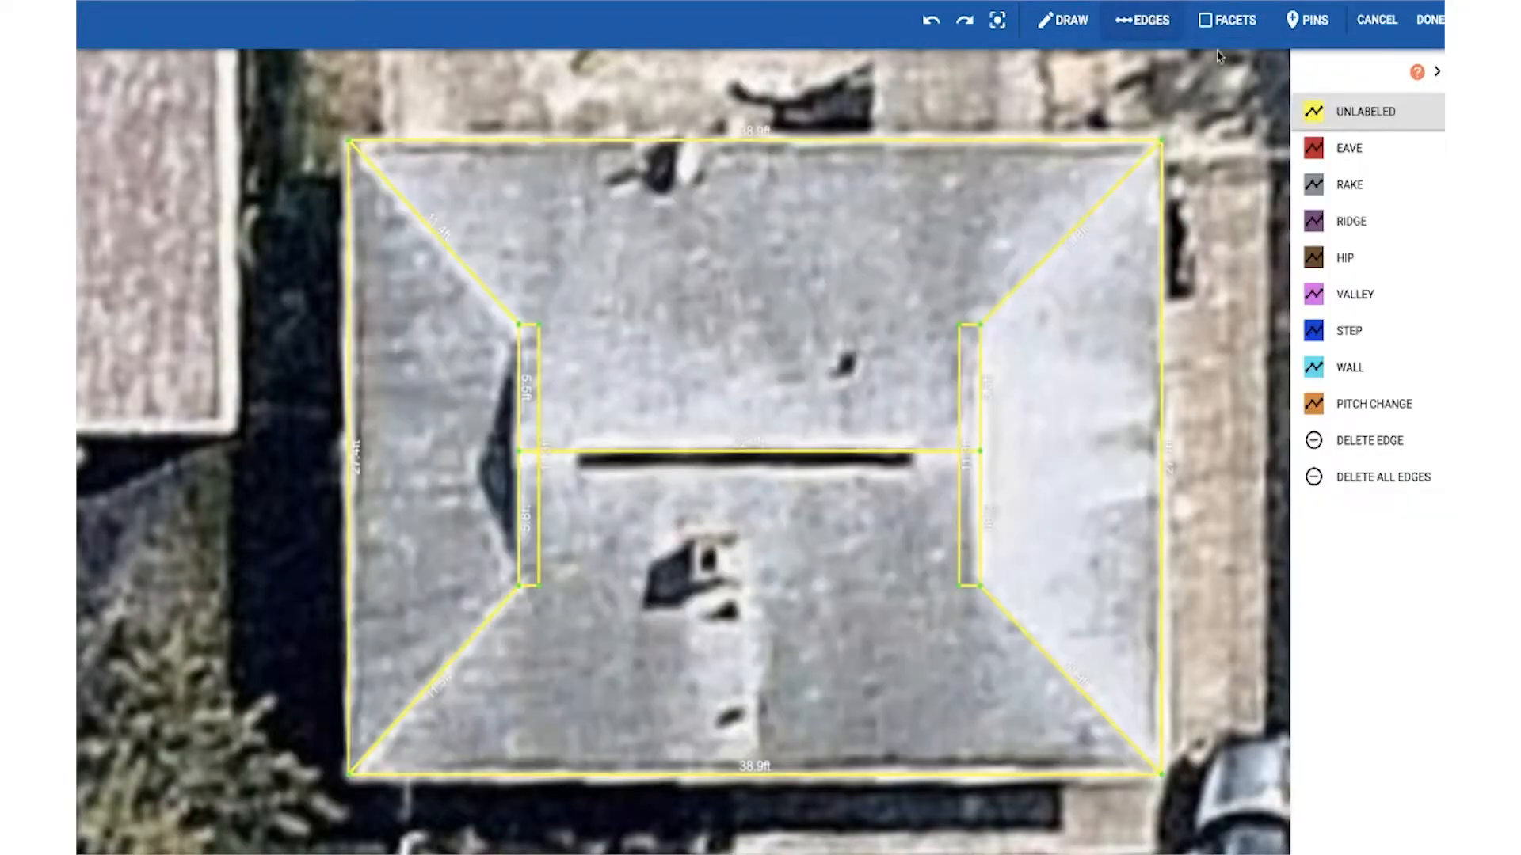
click(1346, 148)
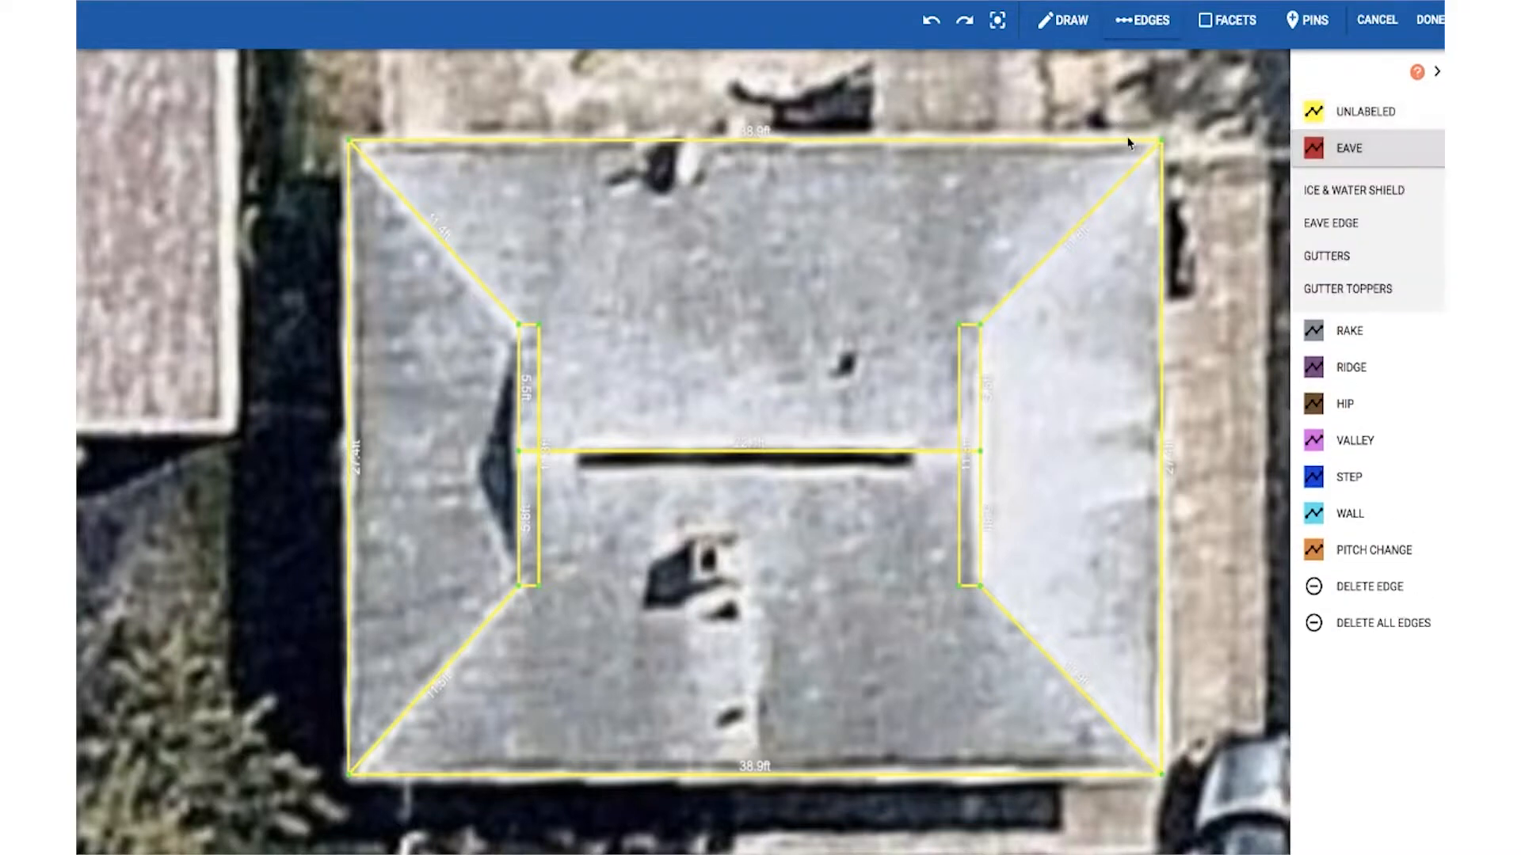
click(1103, 143)
click(1163, 229)
click(865, 774)
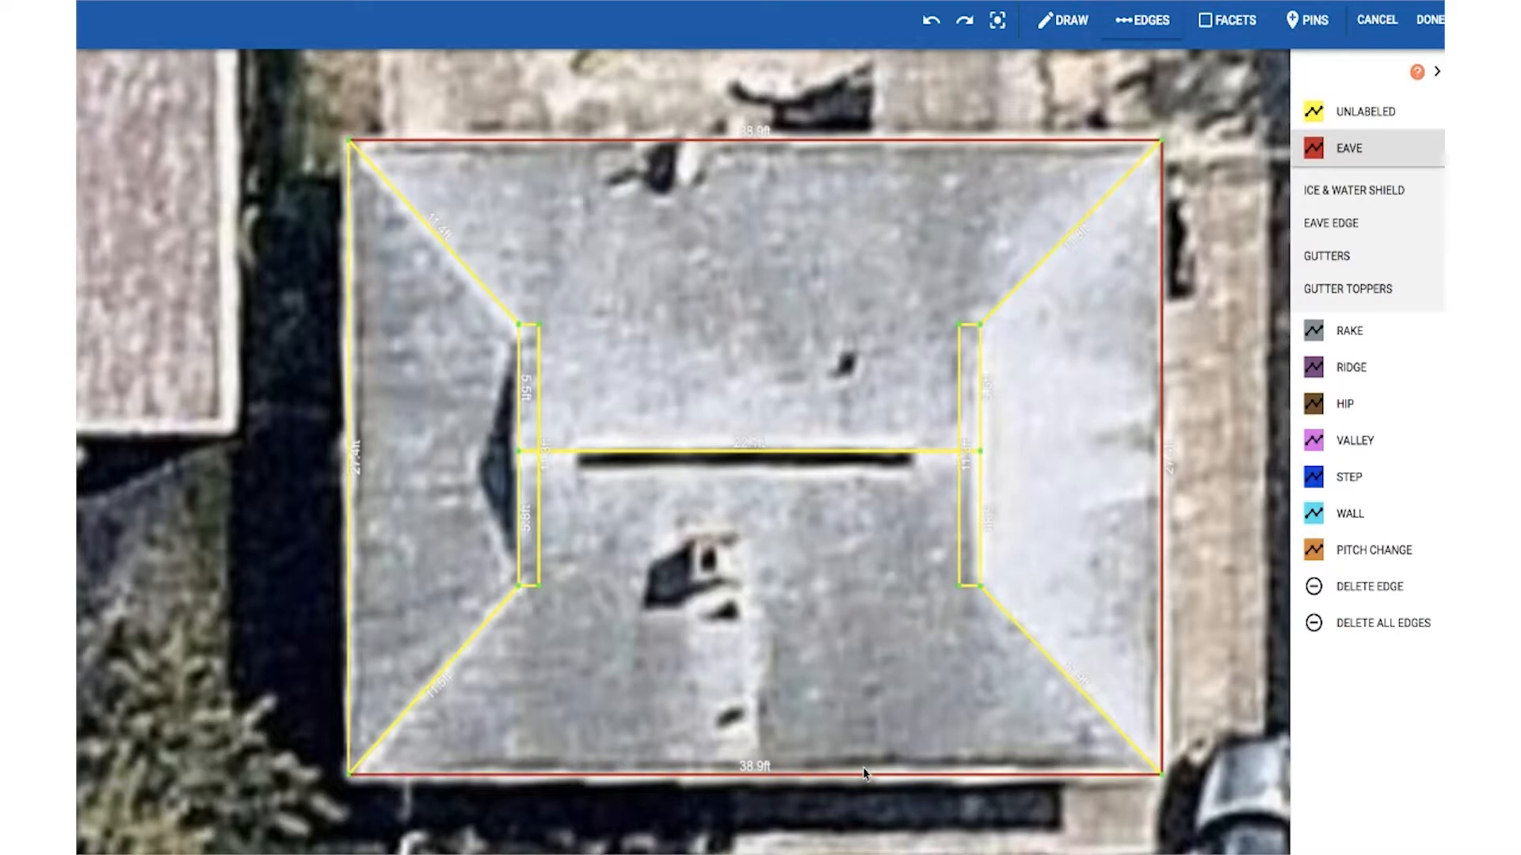
click(348, 522)
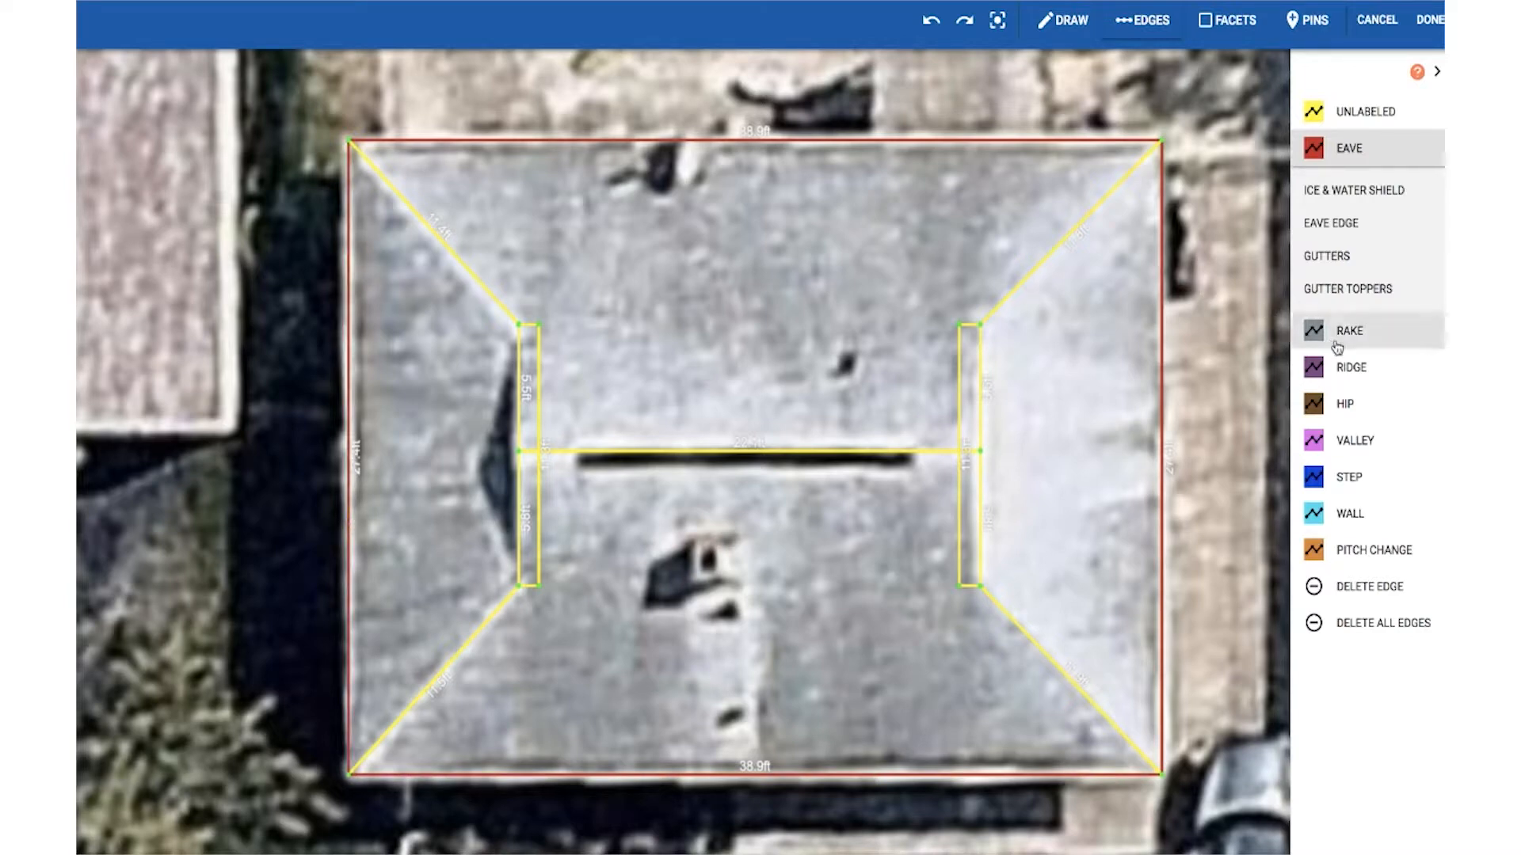
Label the four diagonal edges as hips and the central horizontal edge as a ridge.
click(1356, 405)
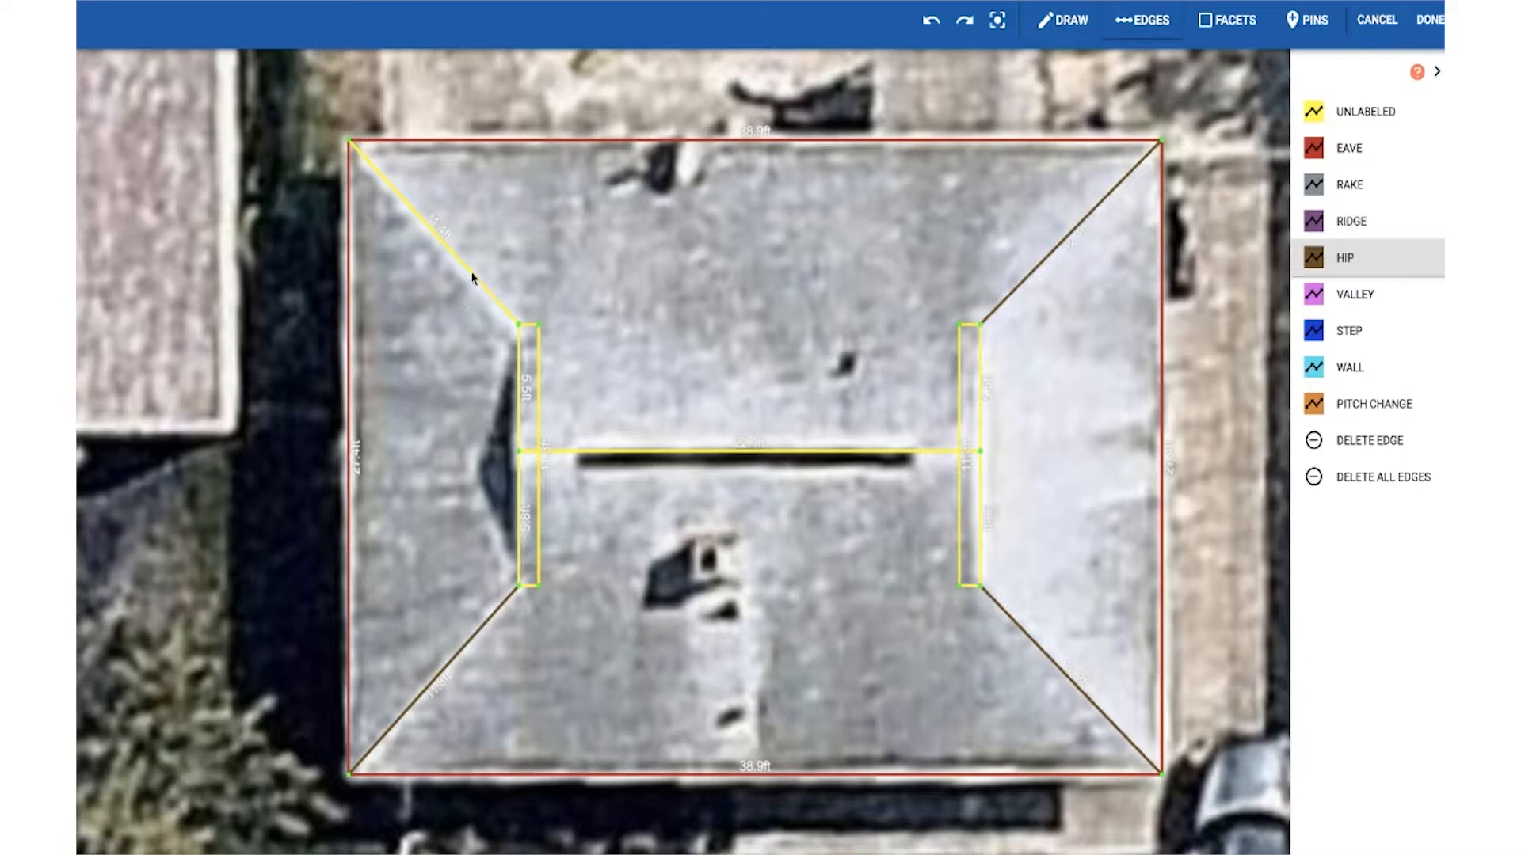
click(1351, 221)
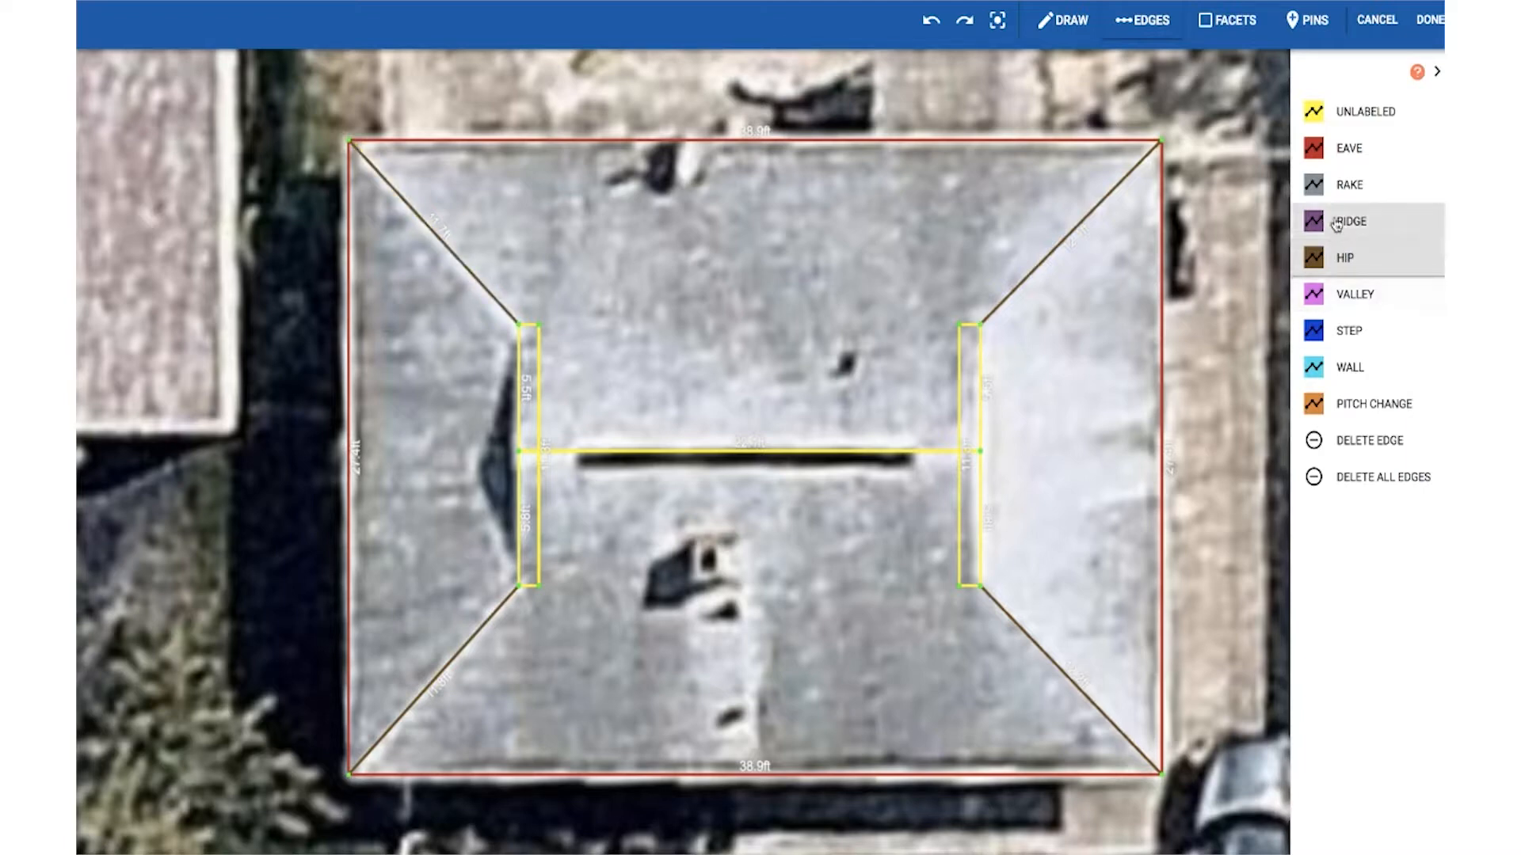
click(845, 458)
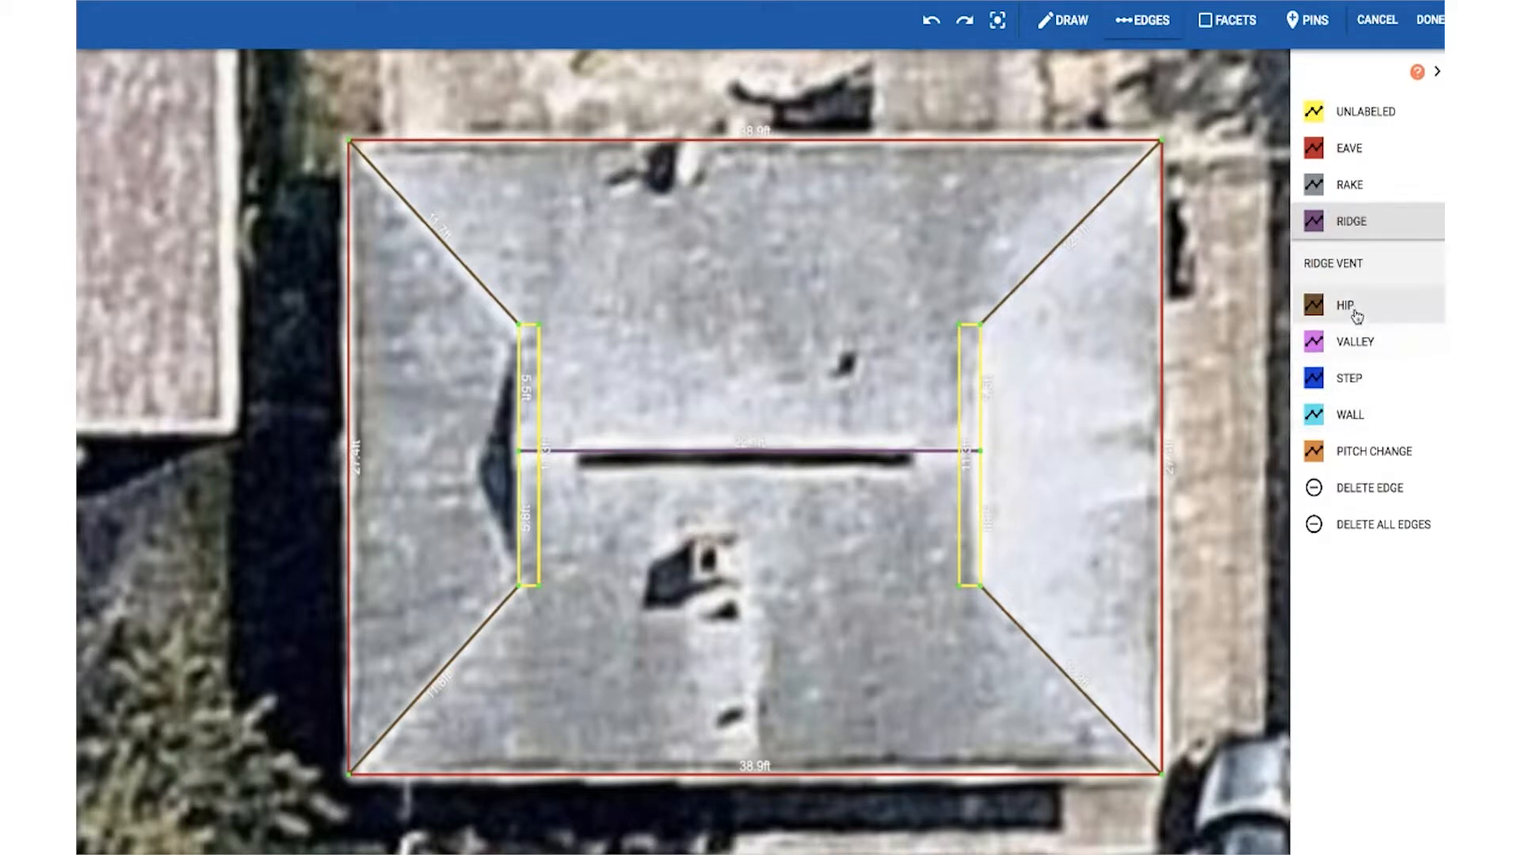
Label the outer gable edges as rakes, and the overlap rectangles' short ends as step and long inner edges as wall.
click(1347, 185)
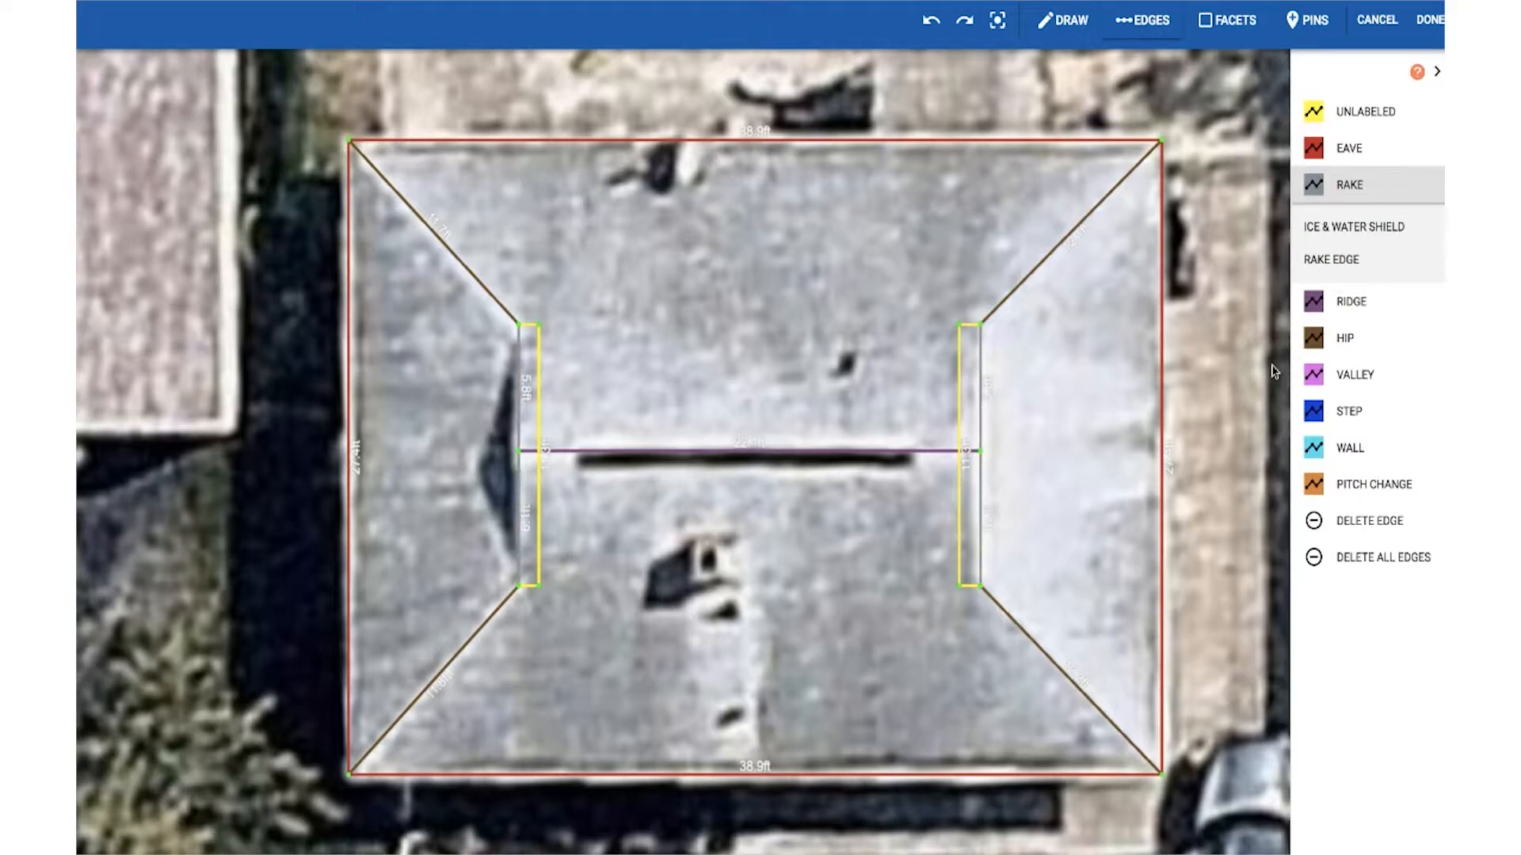
click(1336, 412)
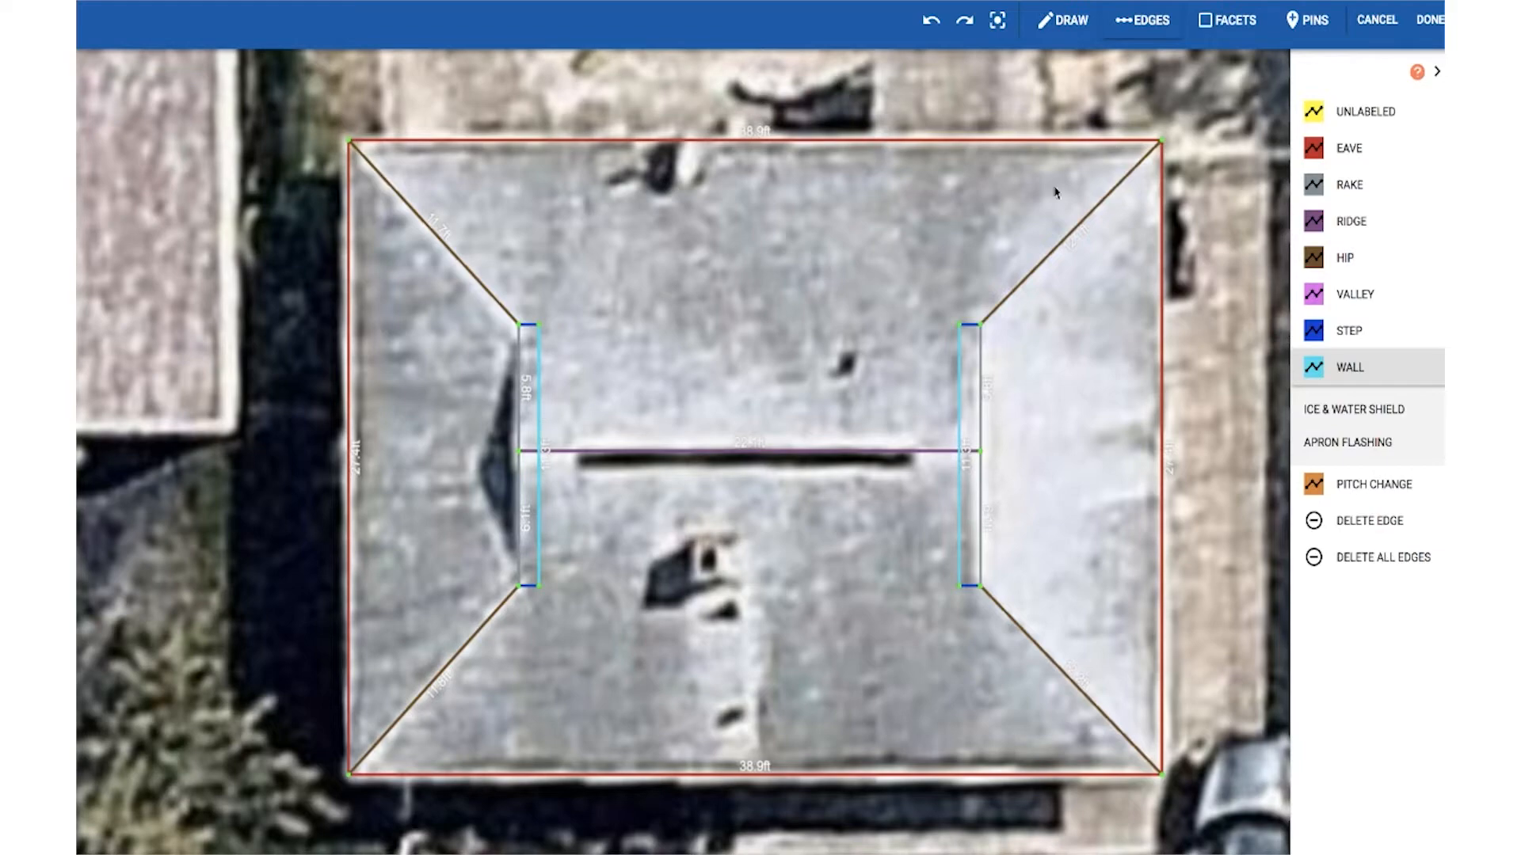
Set the pitch of every facet of the labeled roof to 4/12.
click(1233, 28)
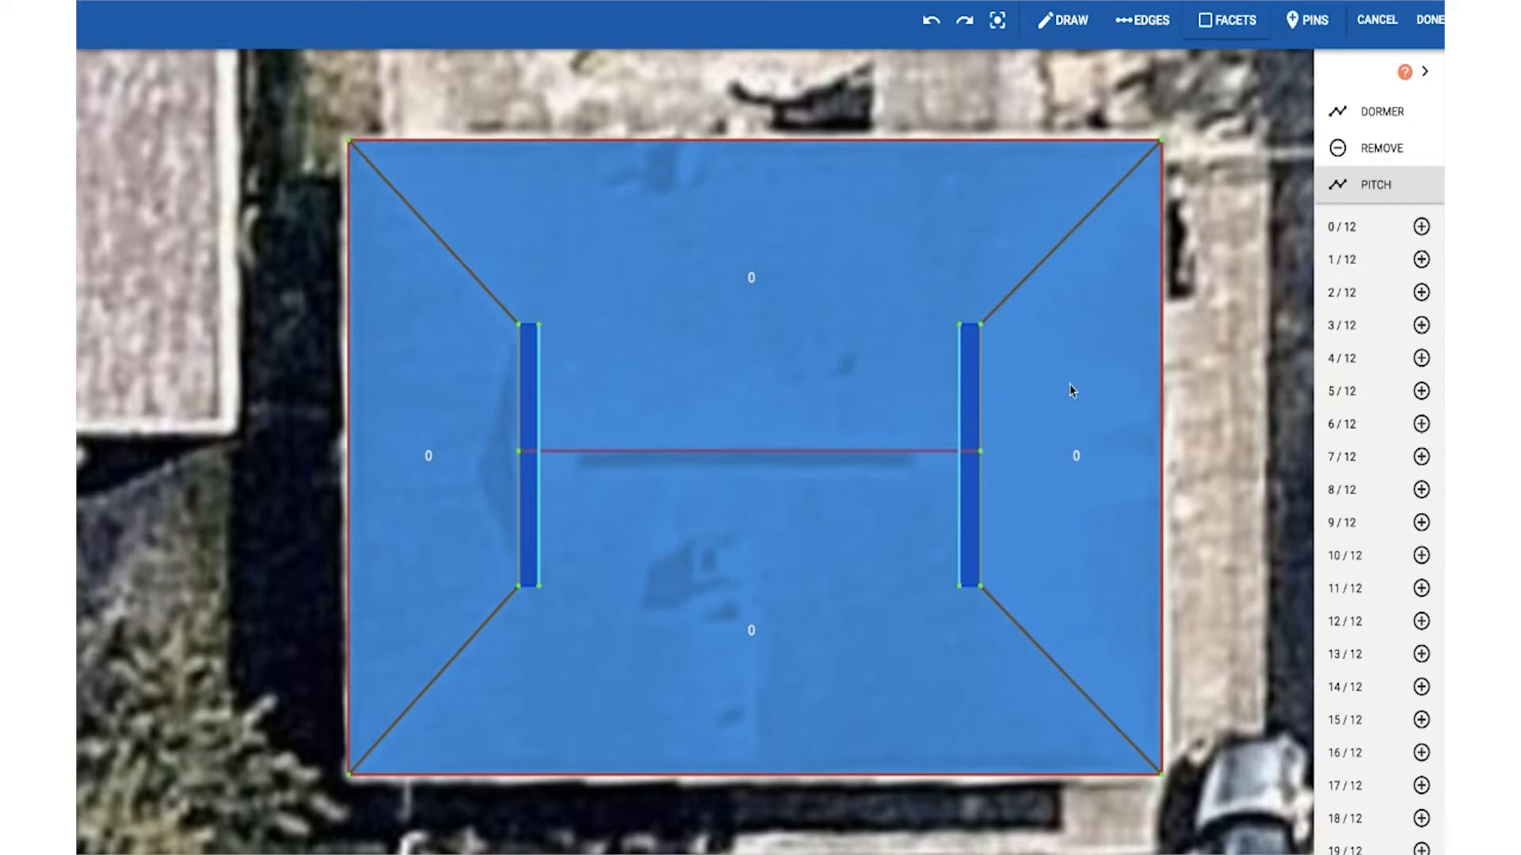
click(1420, 360)
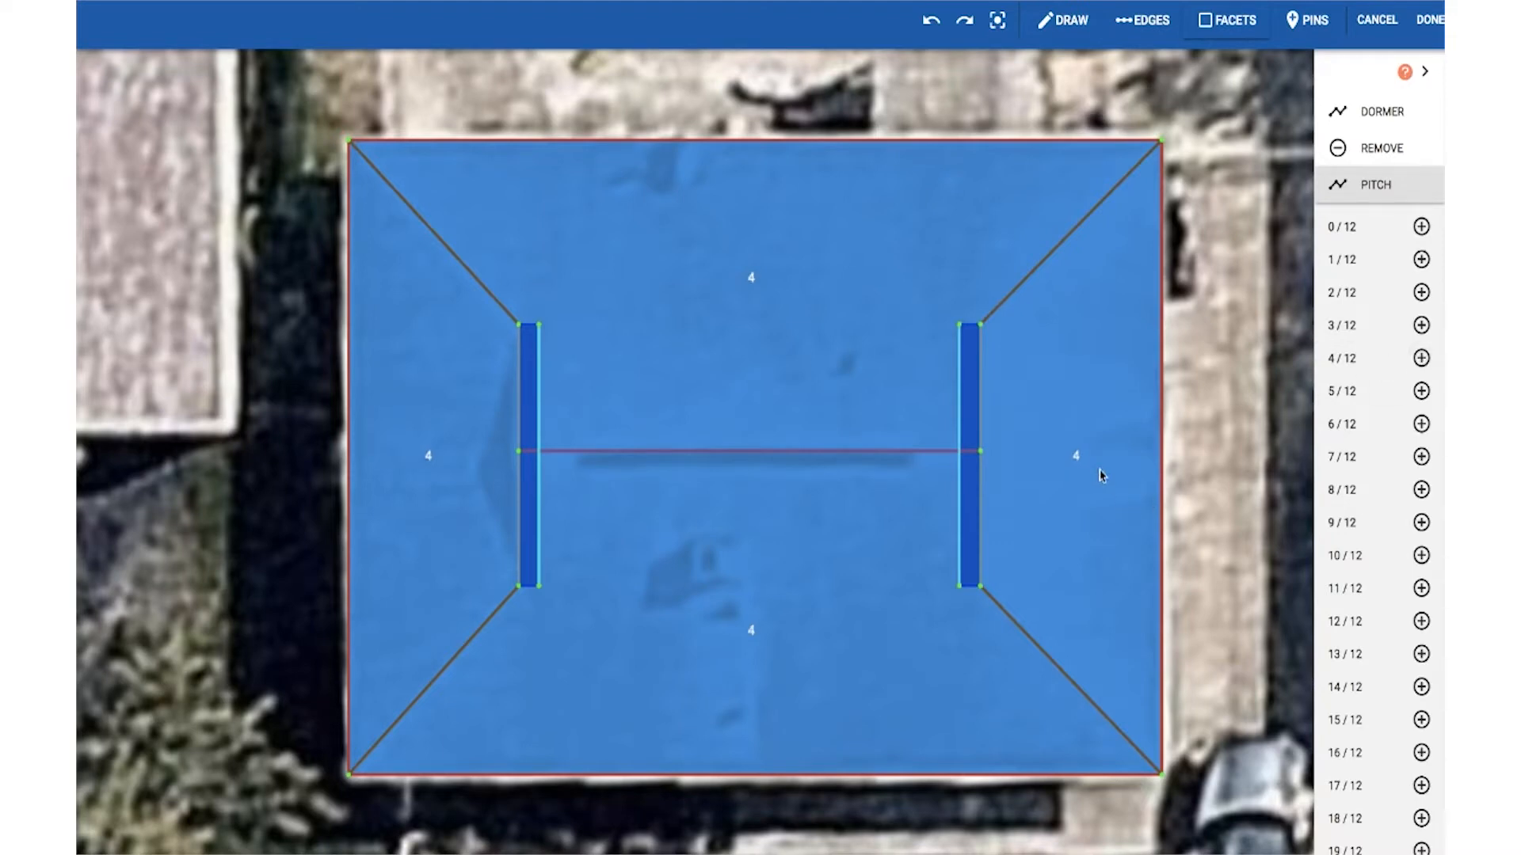